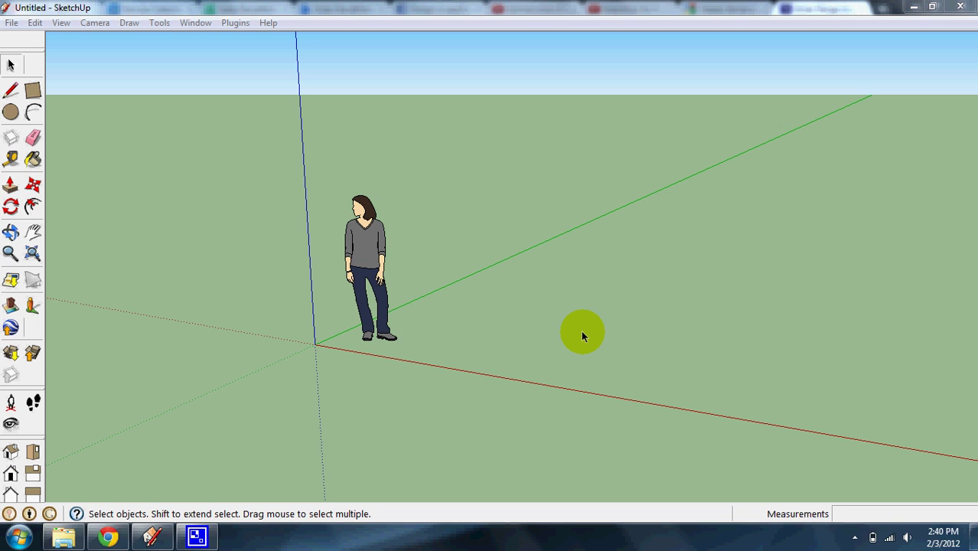
Highlight the W14x38 row's 14 1/8 in. depth and 6 3/4 in. flange width in the beam table.
click(107, 538)
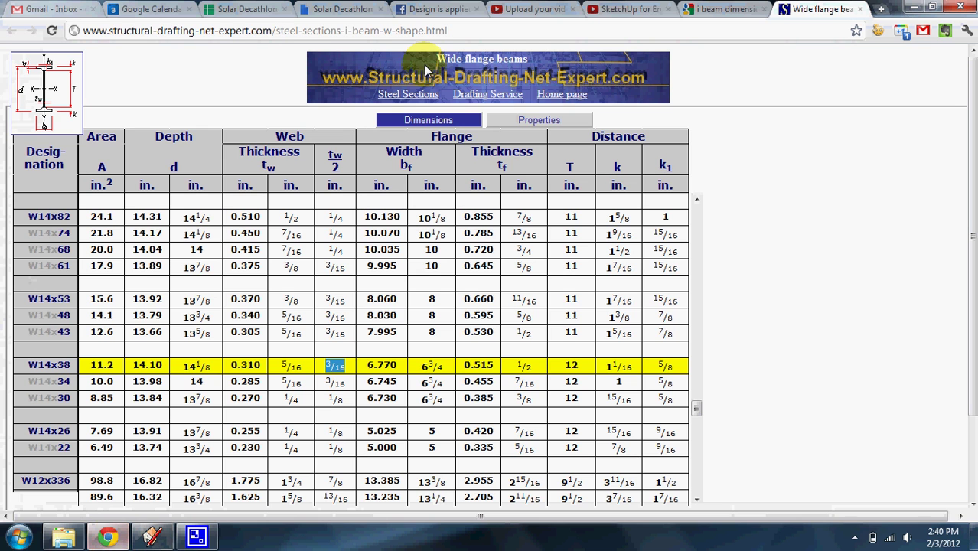
drag(969, 192, 971, 195)
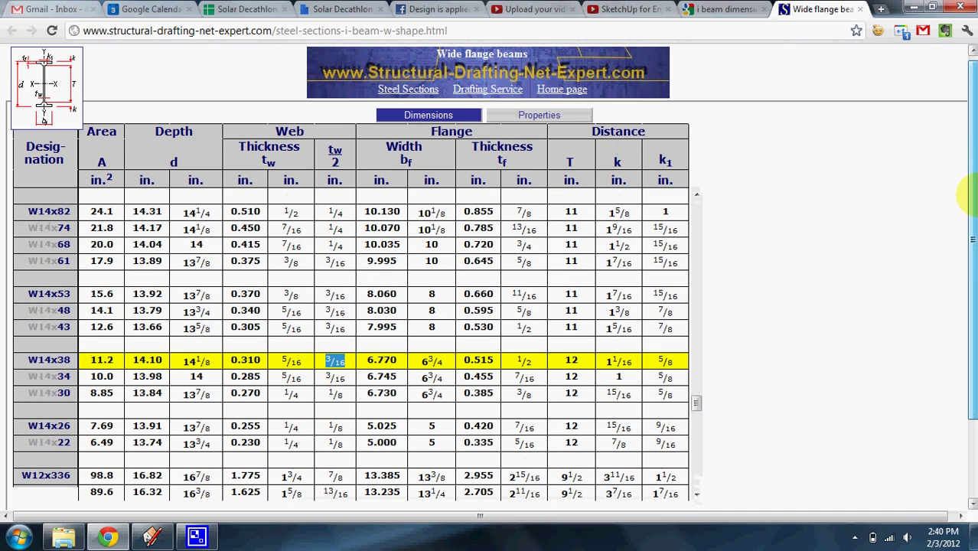
scroll(359, 429, down, 2)
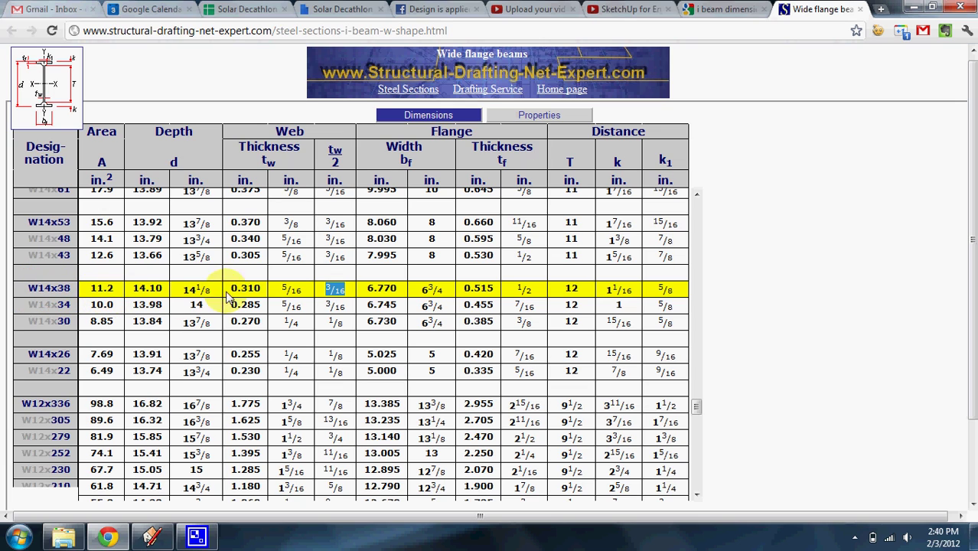
double_click(185, 290)
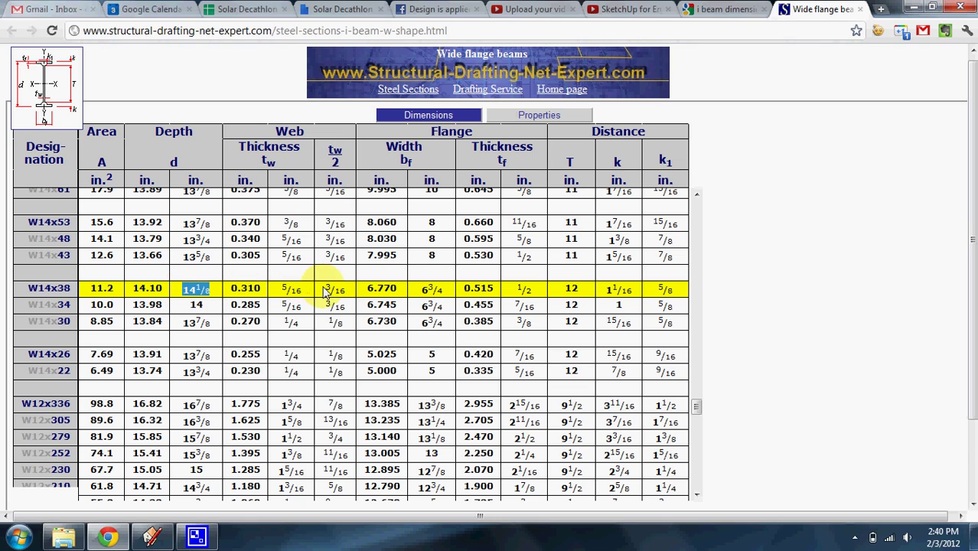
double_click(331, 290)
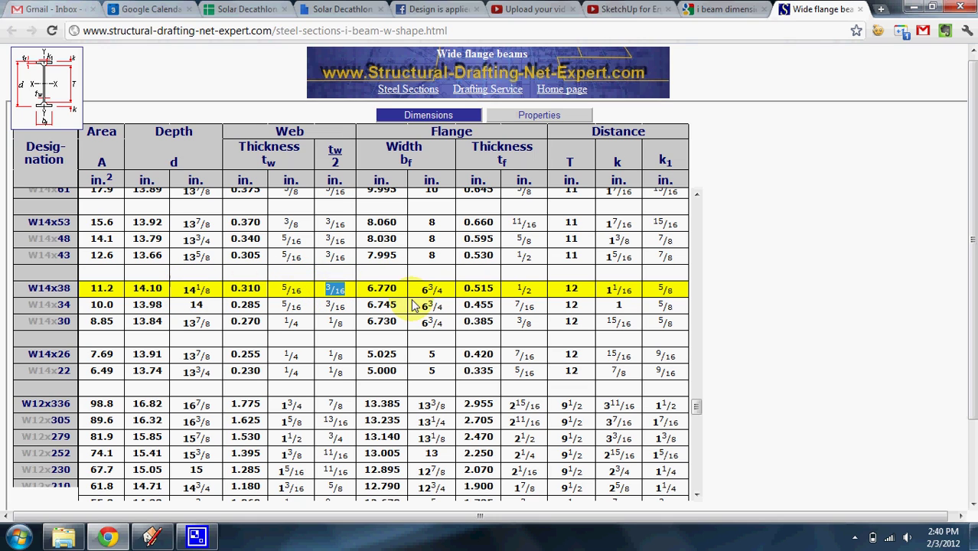
double_click(434, 289)
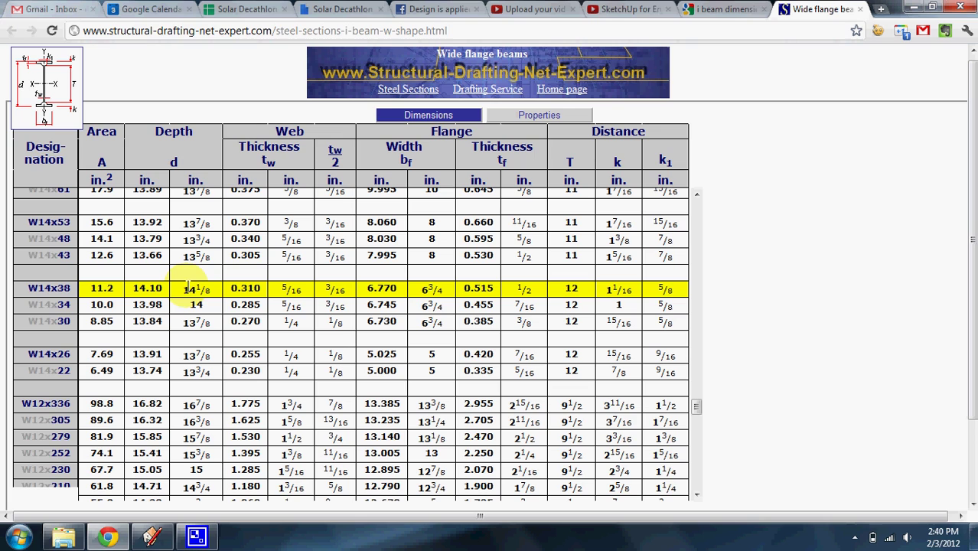
drag(184, 292, 211, 292)
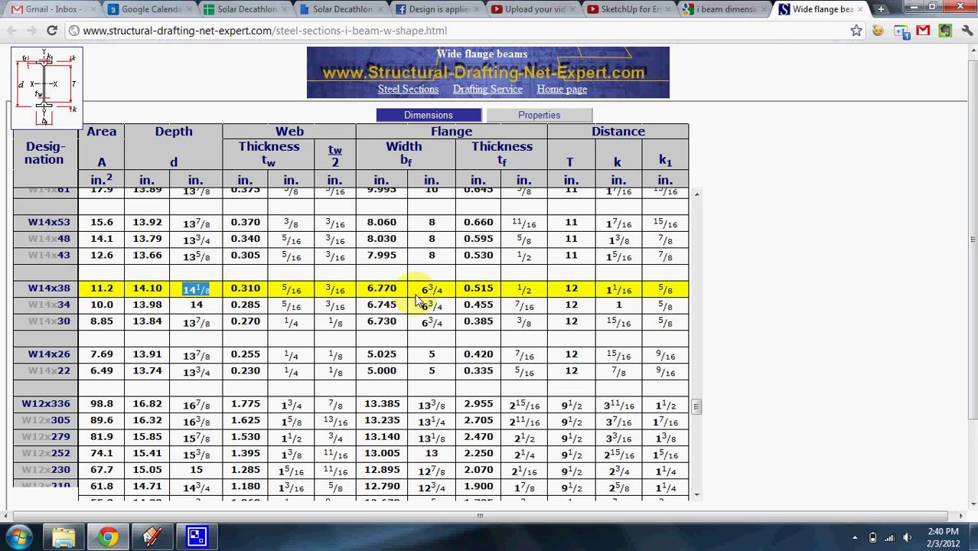
drag(423, 289, 444, 290)
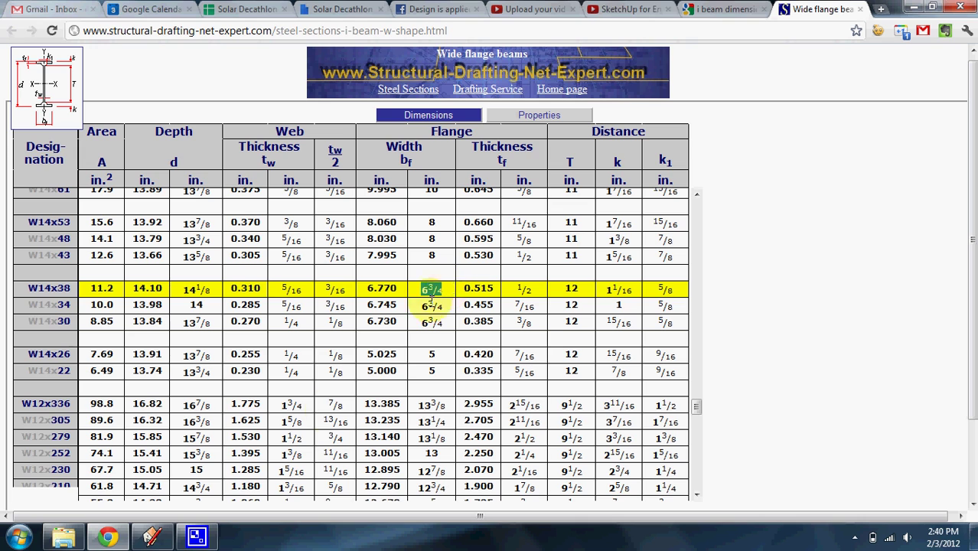
Draw a 14 1/8 by 6 3/4 inch rectangle on the ground with the Rectangle tool.
click(152, 538)
mouse_move(444, 343)
middle_down()
mouse_move(474, 356)
mouse_move(624, 328)
middle_up()
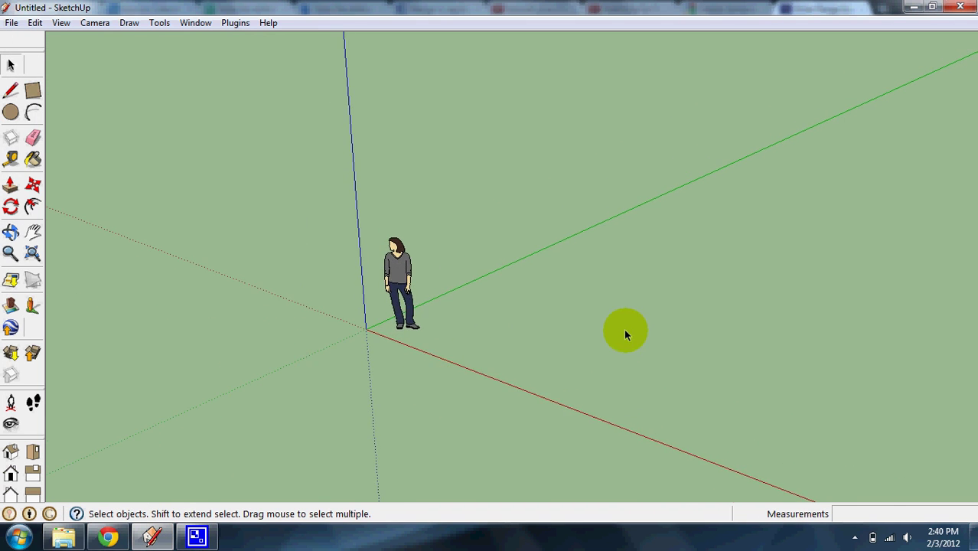
scroll(624, 328, up, 3)
click(11, 90)
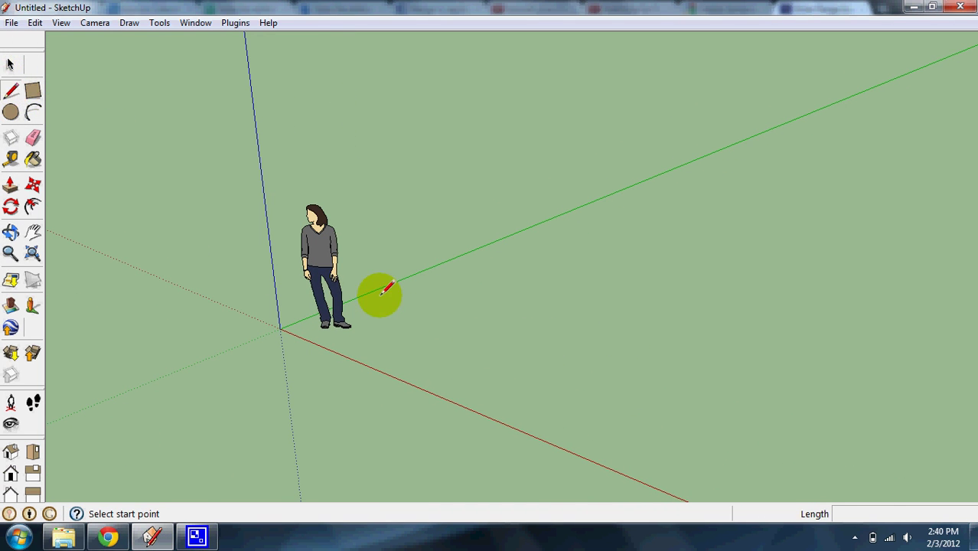
scroll(375, 289, up, 2)
click(33, 90)
scroll(547, 399, up, 2)
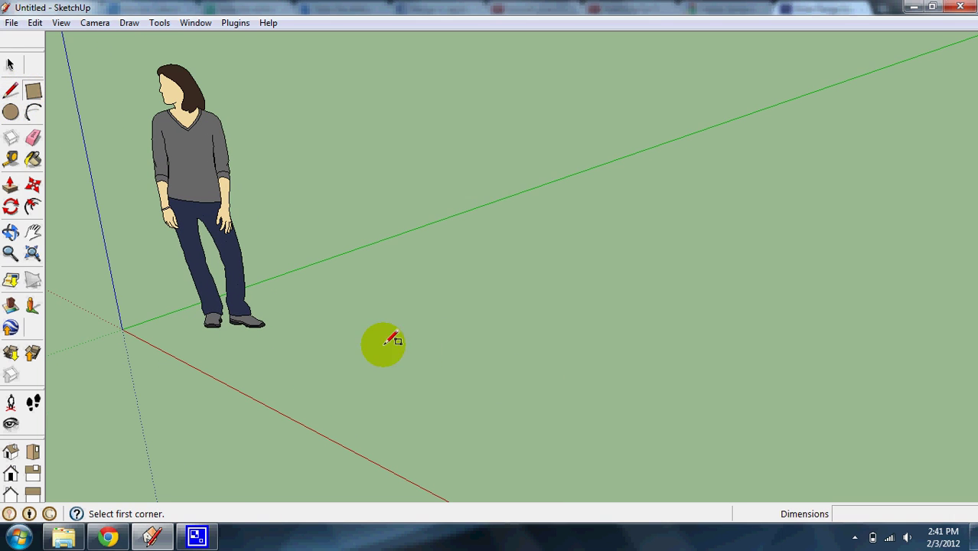
click(355, 313)
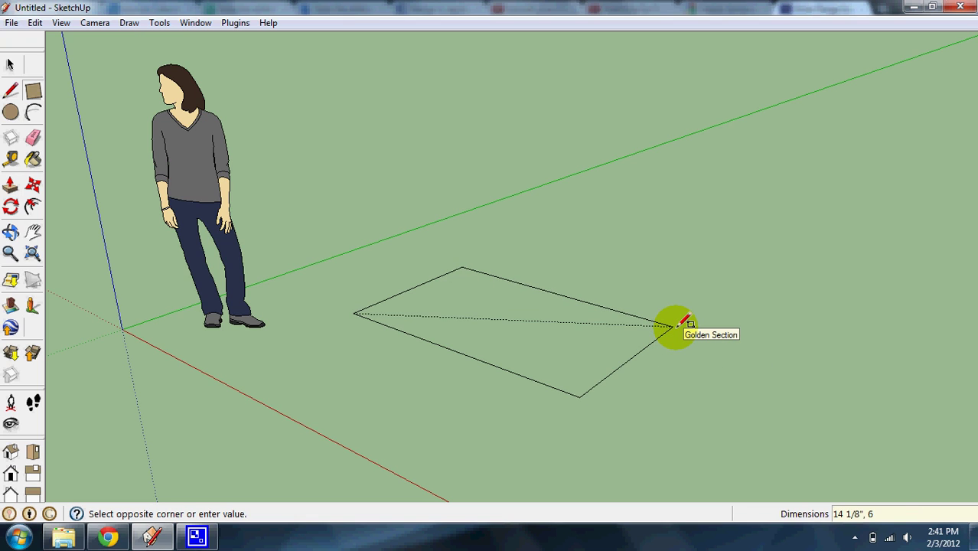
key(Return)
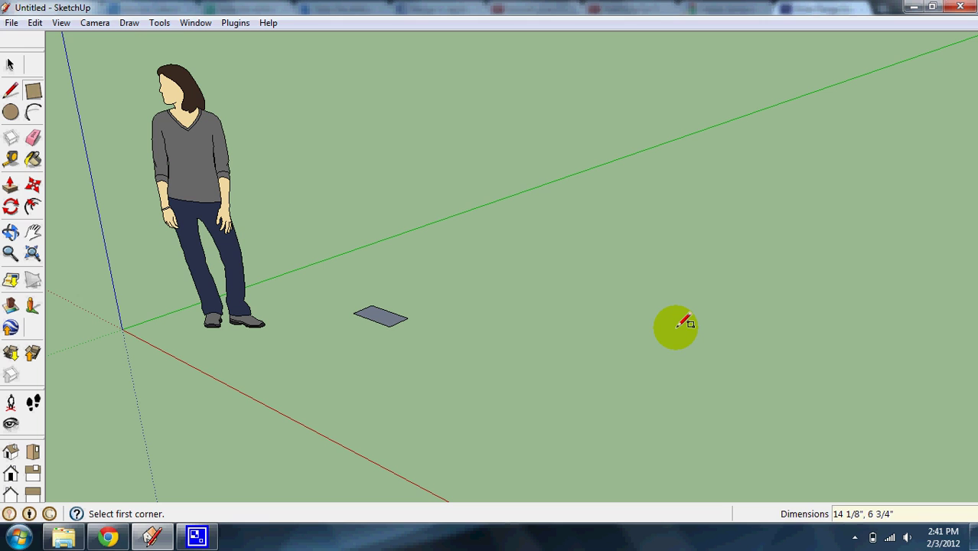
Orbit and zoom to look down on the new rectangle.
scroll(360, 306, up, 6)
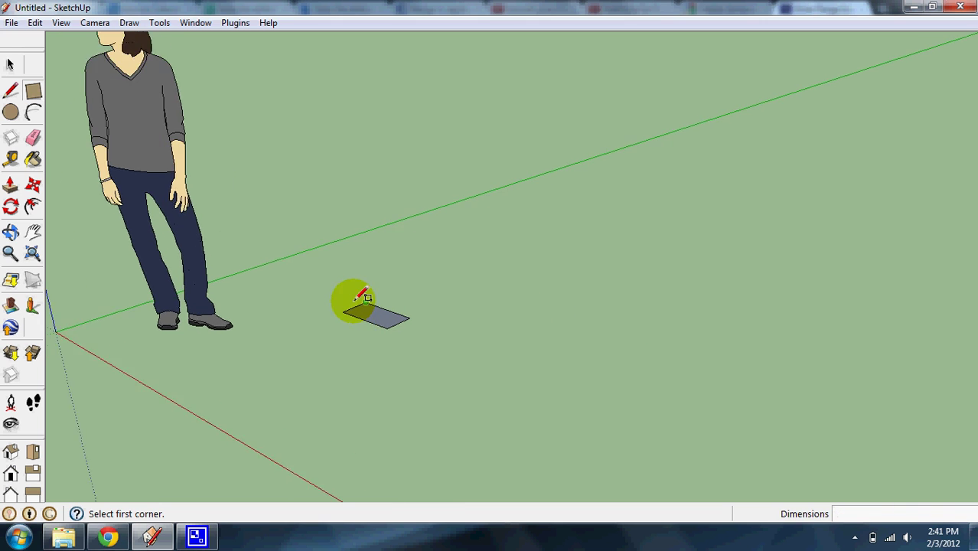
middle_drag(389, 317, 404, 284)
scroll(408, 310, up, 2)
scroll(430, 328, down, 3)
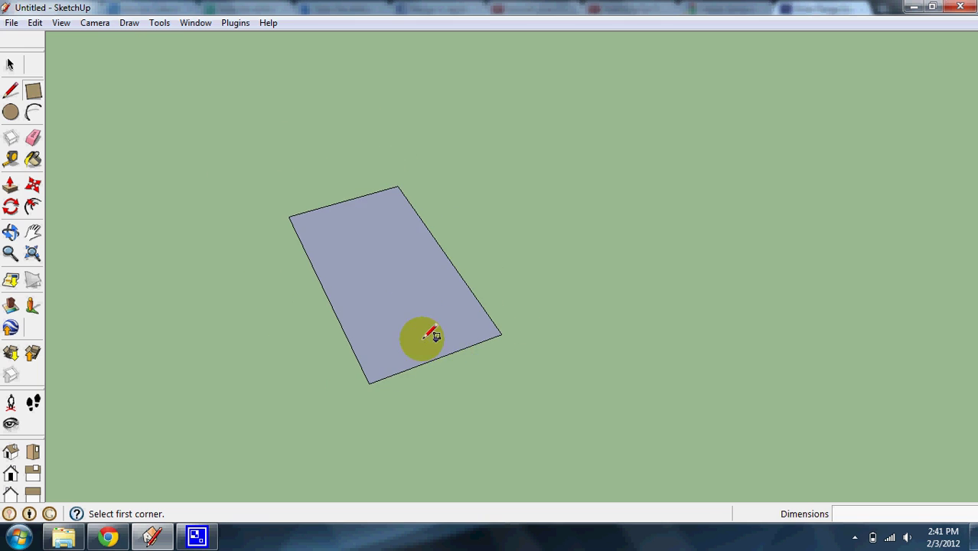
scroll(399, 345, up, 2)
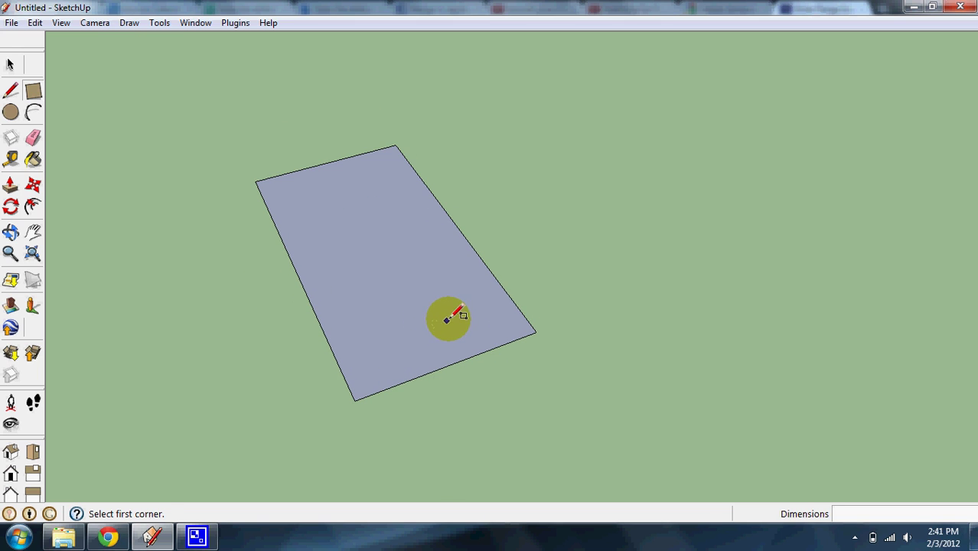
middle_drag(448, 321, 488, 272)
scroll(488, 270, down, 1)
scroll(498, 192, up, 2)
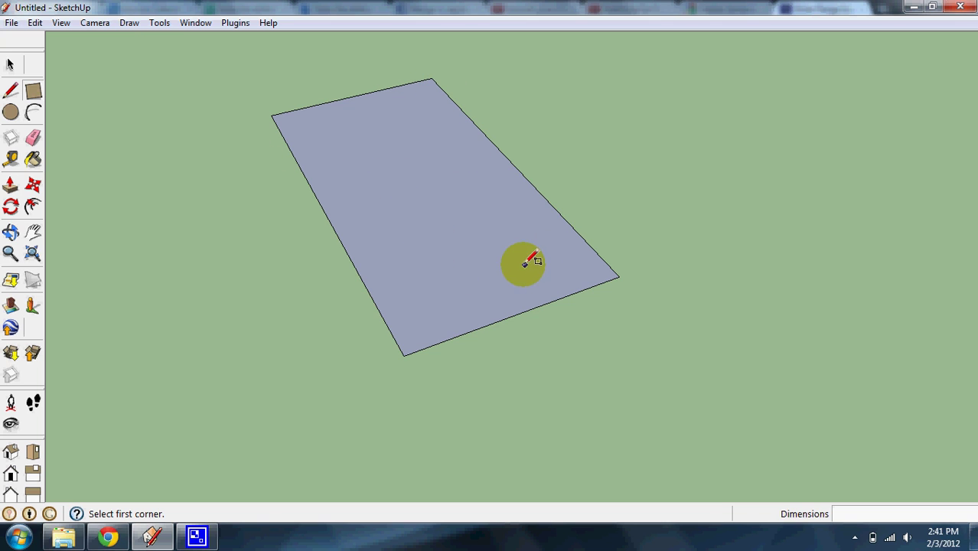
scroll(424, 312, down, 1)
scroll(426, 312, down, 1)
scroll(421, 206, up, 3)
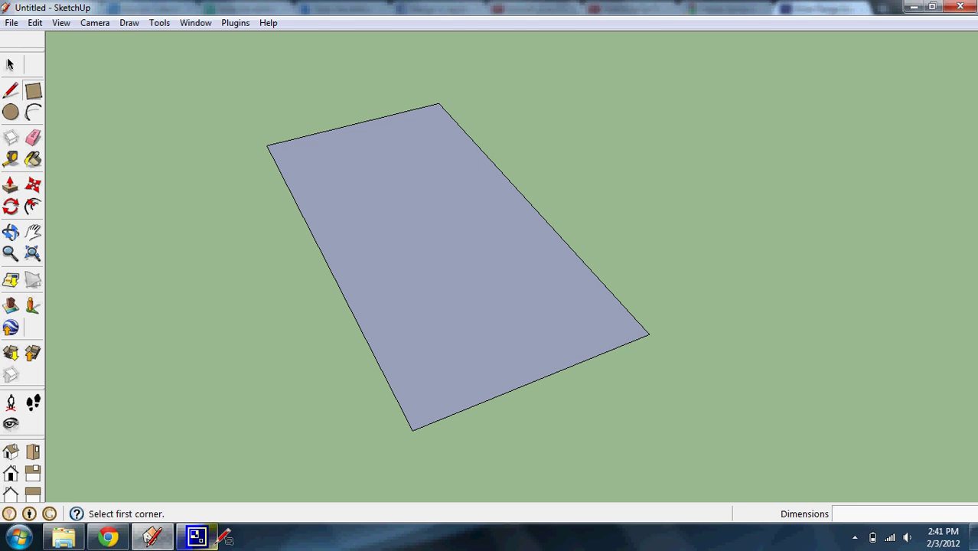
click(108, 537)
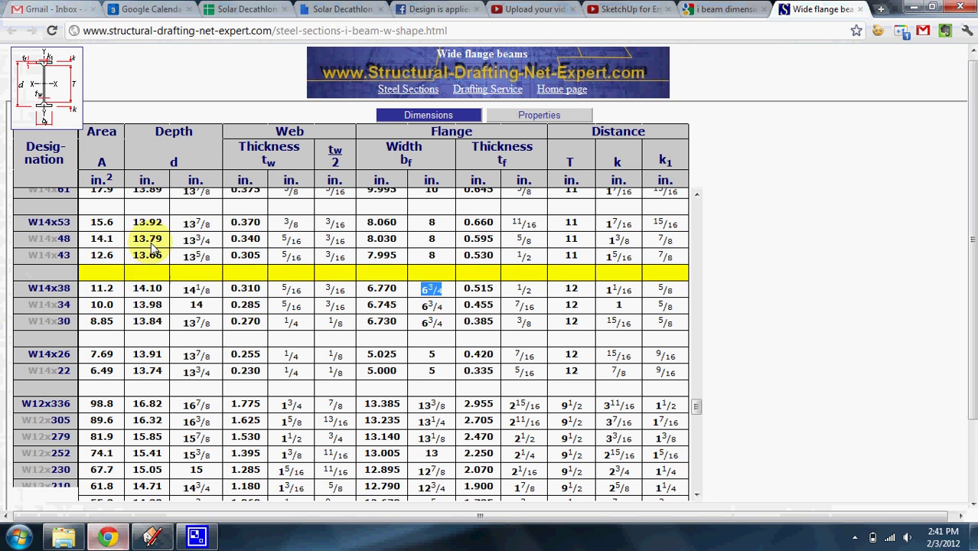
mouse_move(38, 65)
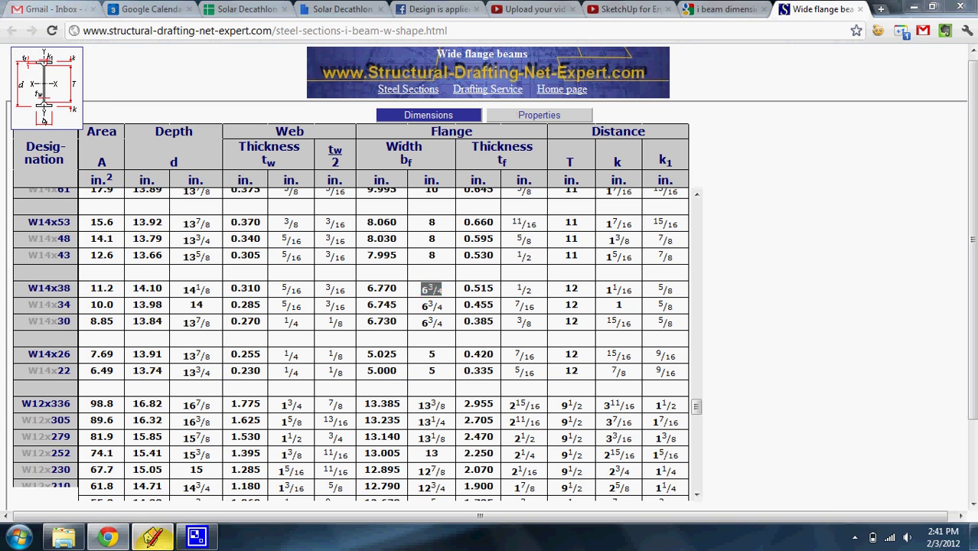
Draw a line from the bottom edge to the top edge and another from the left edge, dividing the face.
click(153, 537)
click(541, 381)
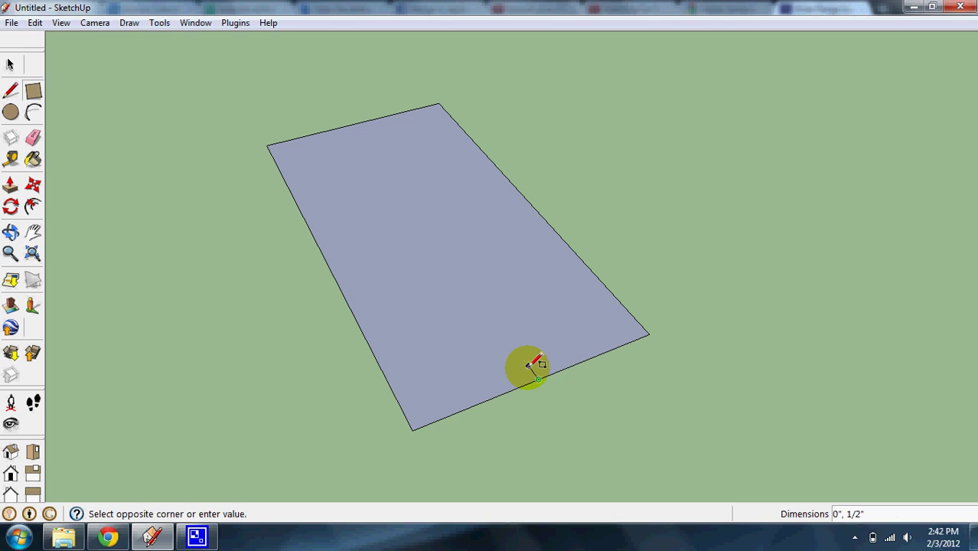
click(521, 363)
click(11, 90)
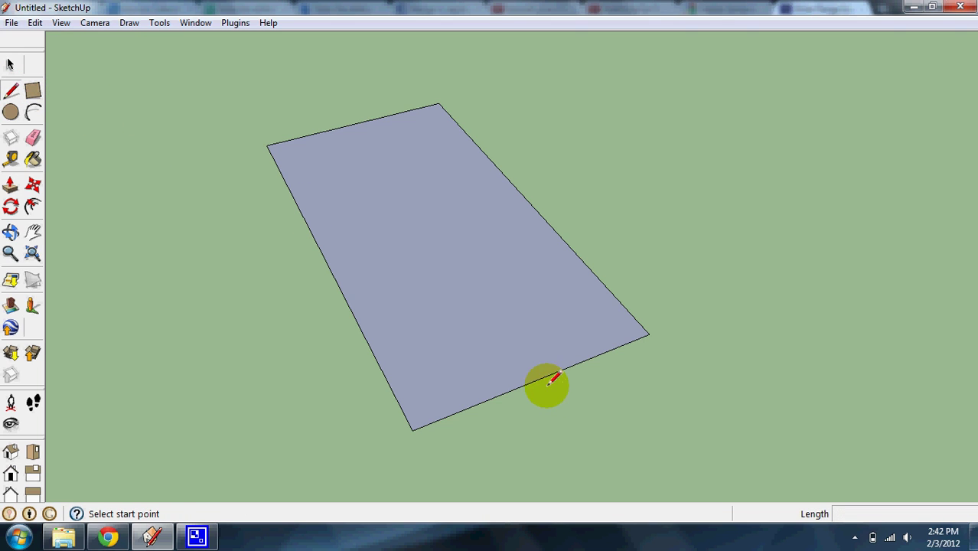
click(539, 379)
click(356, 123)
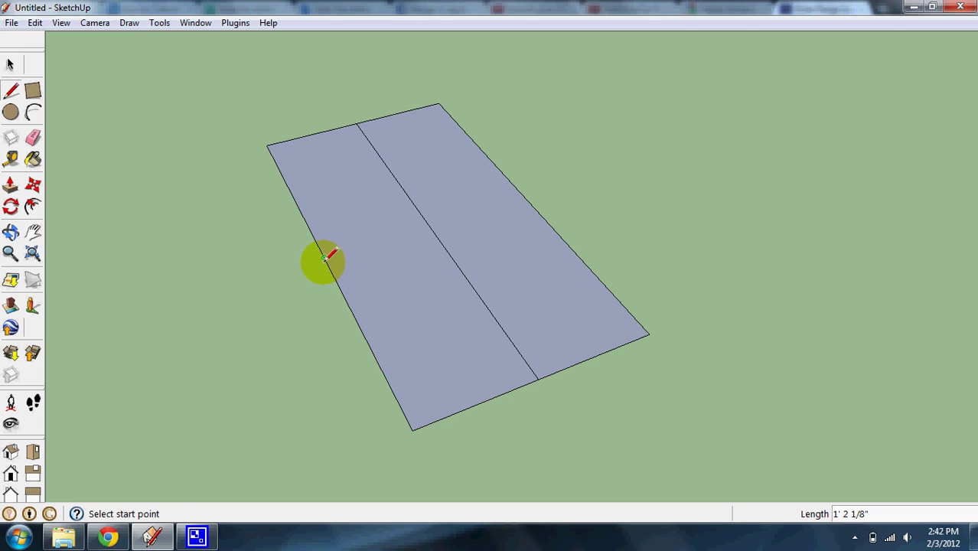
click(324, 258)
click(428, 227)
Delete the right half, then the upper-left face and stray line.
click(12, 65)
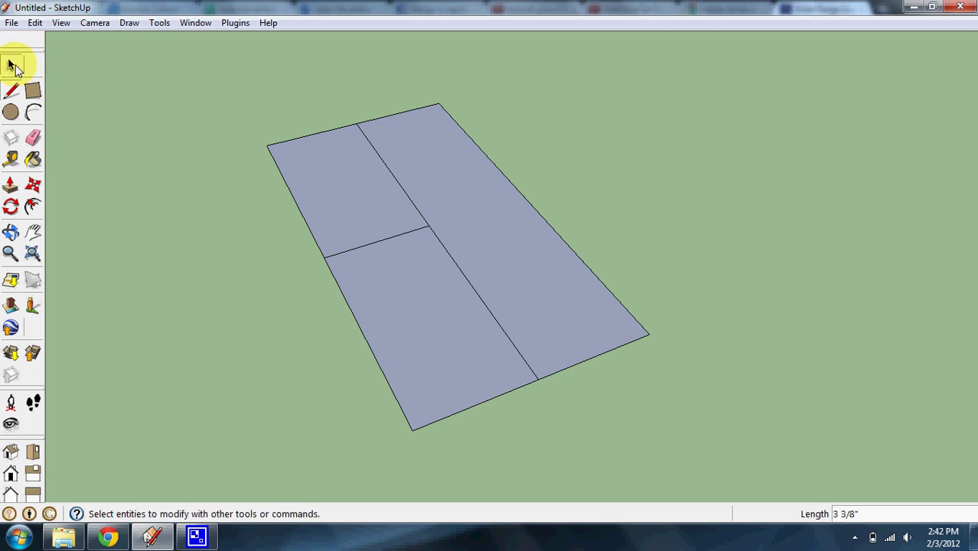
drag(596, 303, 597, 298)
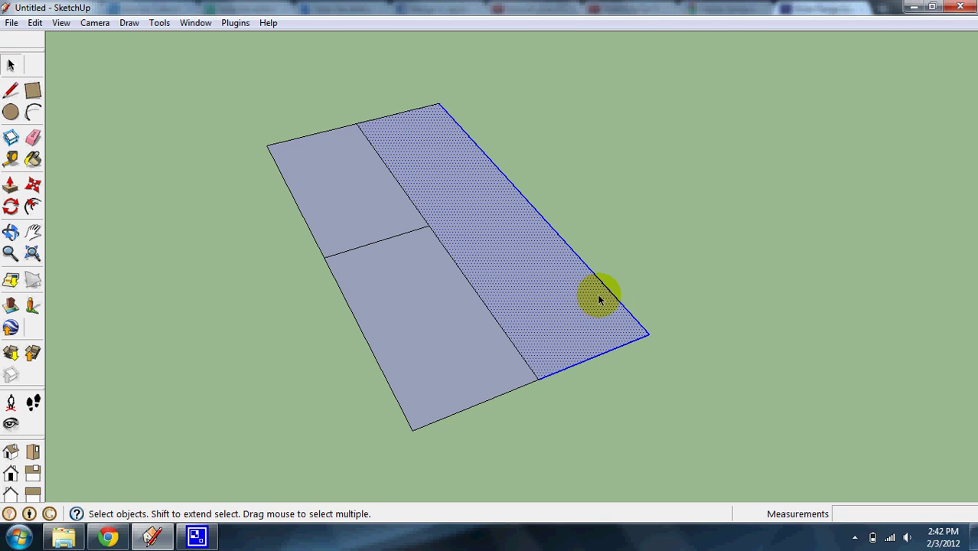
key(Delete)
drag(207, 94, 208, 95)
key(Delete)
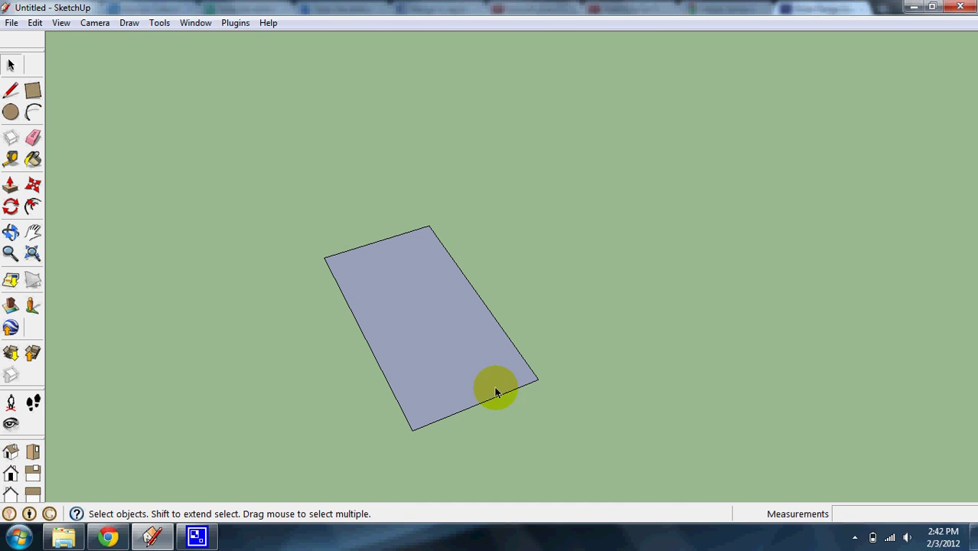
scroll(498, 390, up, 2)
scroll(526, 349, down, 2)
scroll(454, 383, up, 3)
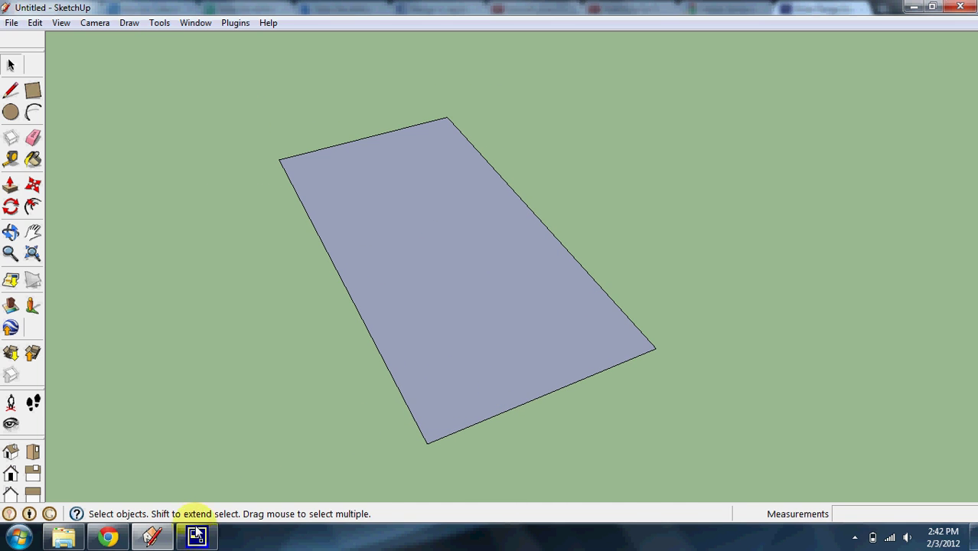
Bring the steel beam table back up to read the W14x30 dimensions.
click(153, 538)
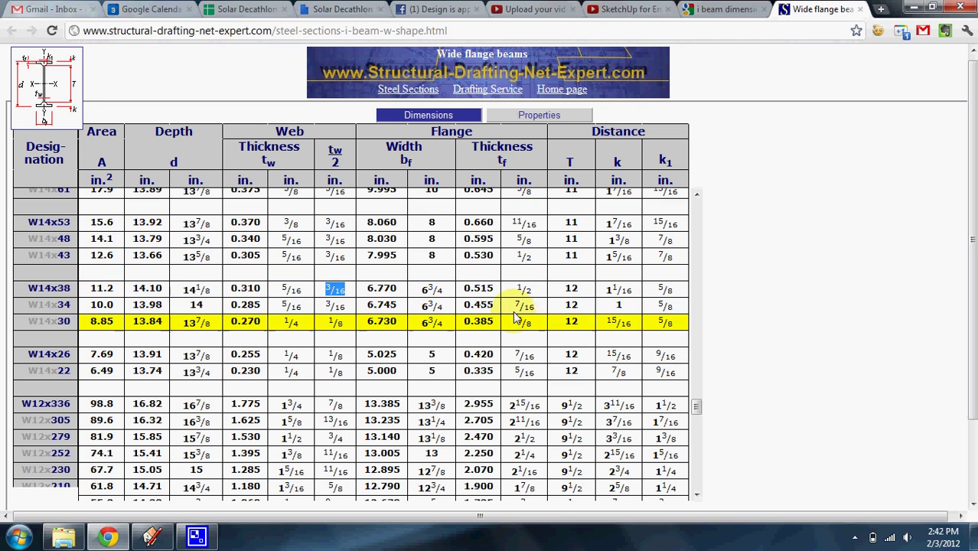
Mark 1/2 in. and 3/16 in. offsets on the edges and draw the inner parallel line.
click(152, 537)
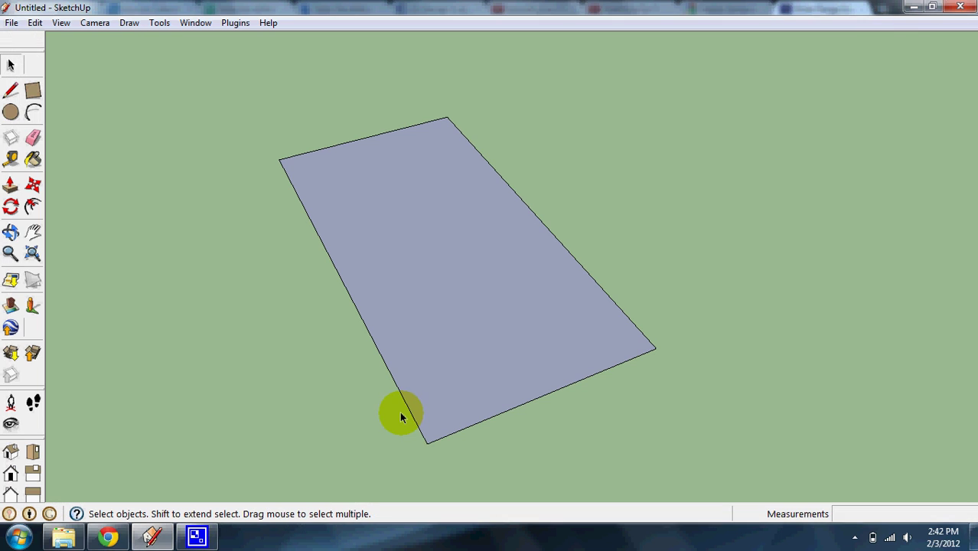
click(11, 91)
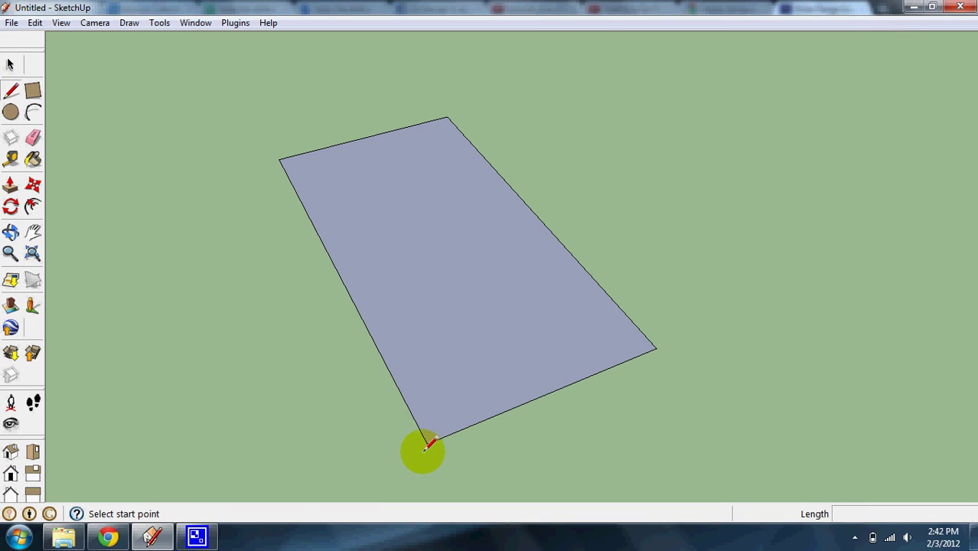
click(427, 444)
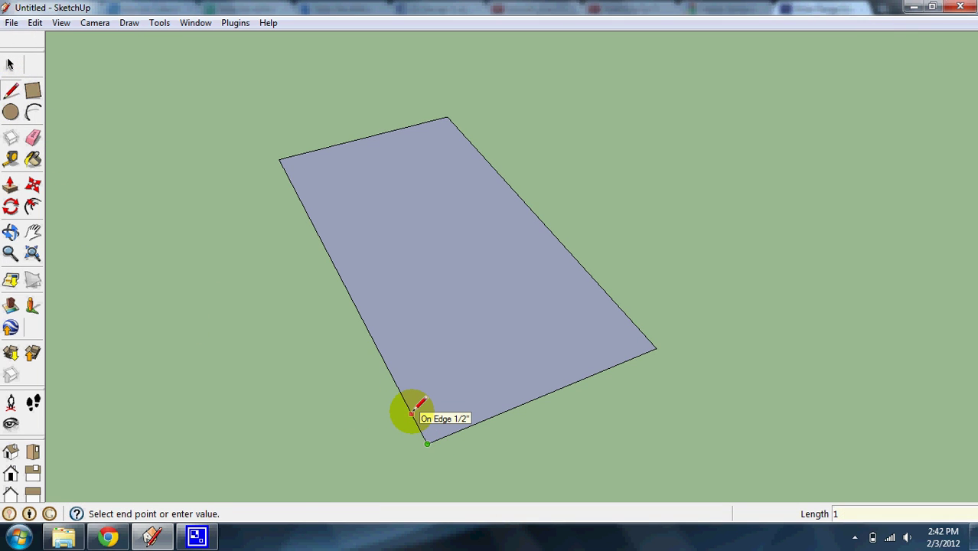
click(412, 414)
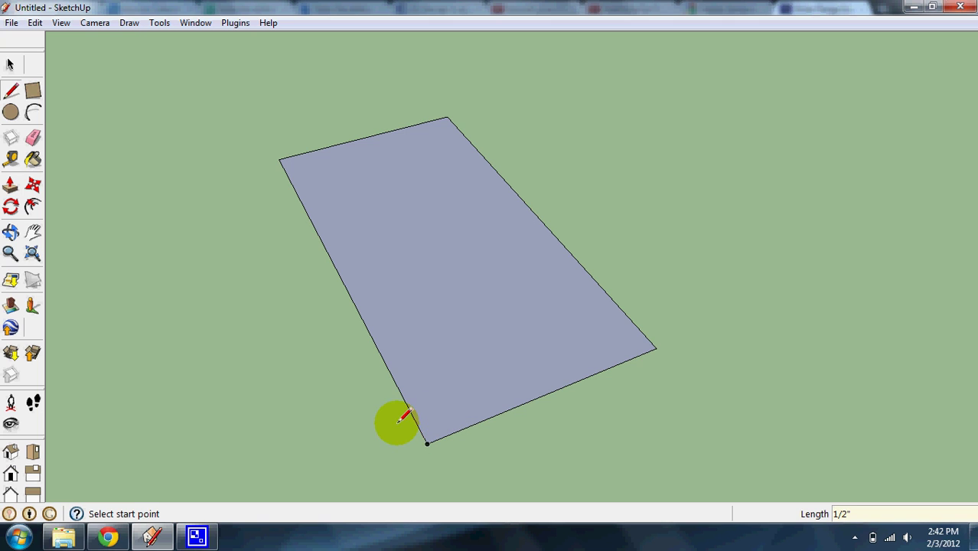
scroll(412, 413, up, 2)
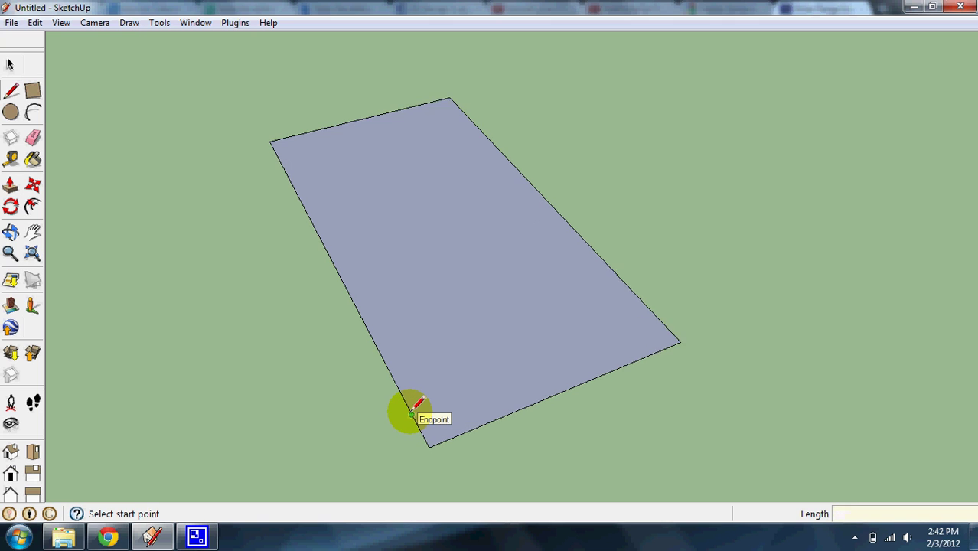
click(452, 76)
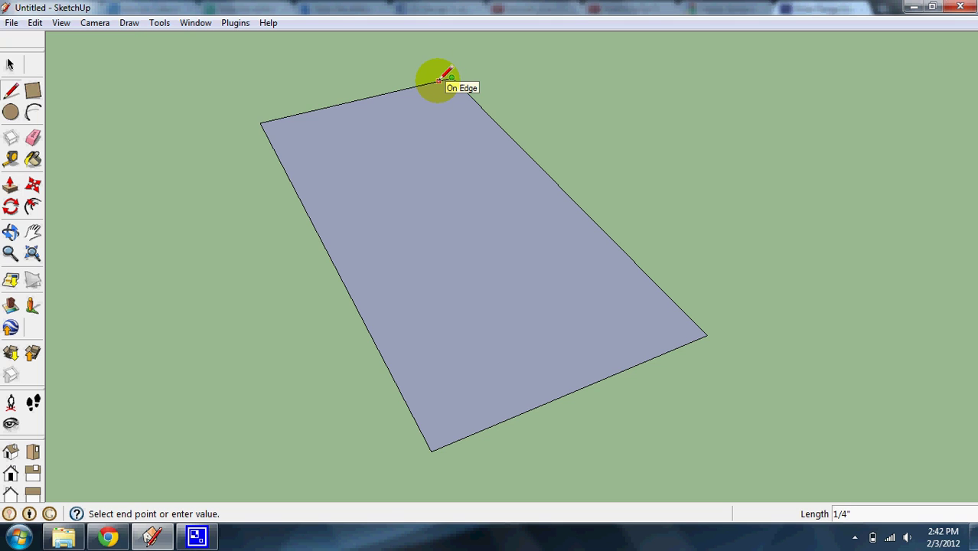
click(438, 79)
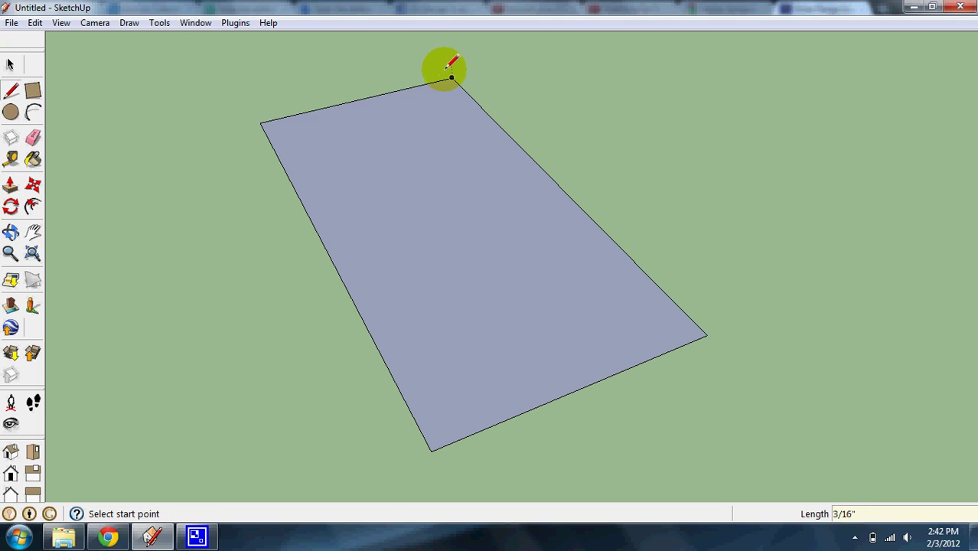
click(443, 80)
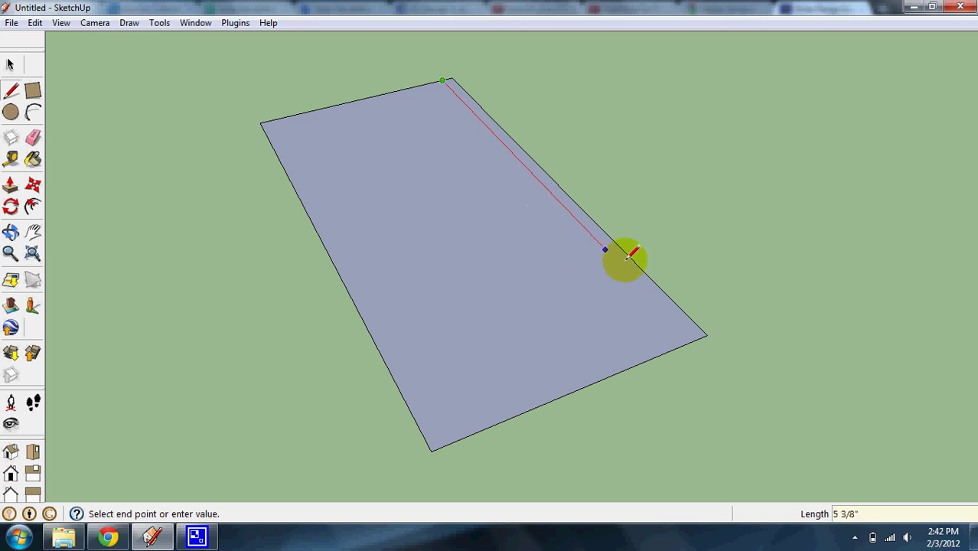
click(667, 312)
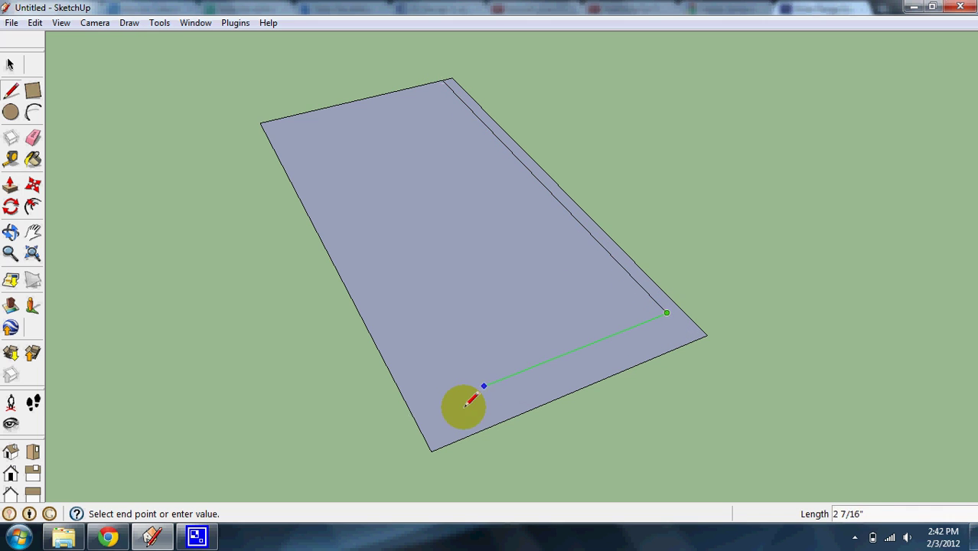
click(410, 413)
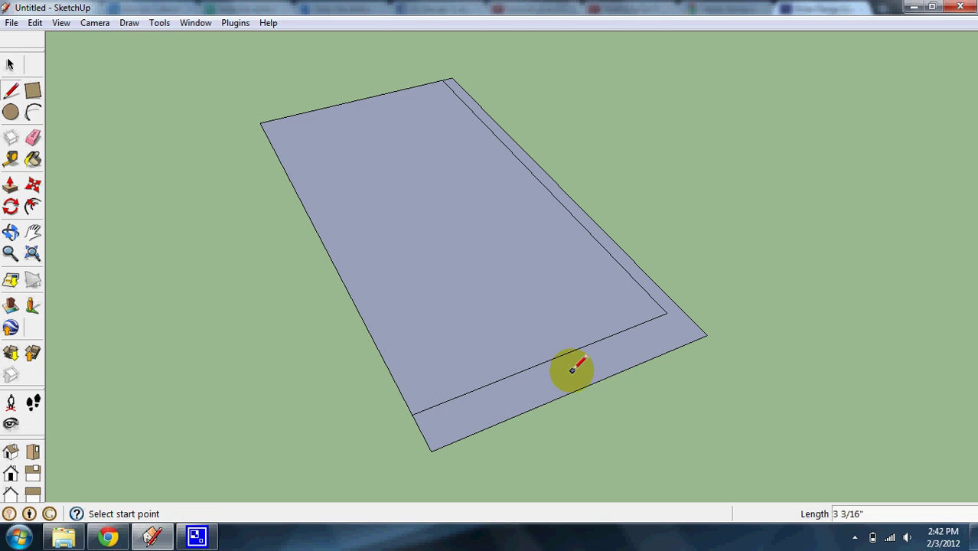
scroll(481, 376, down, 2)
scroll(458, 420, up, 1)
Delete the large inner face, leaving an L-shaped strip along two edges.
click(10, 64)
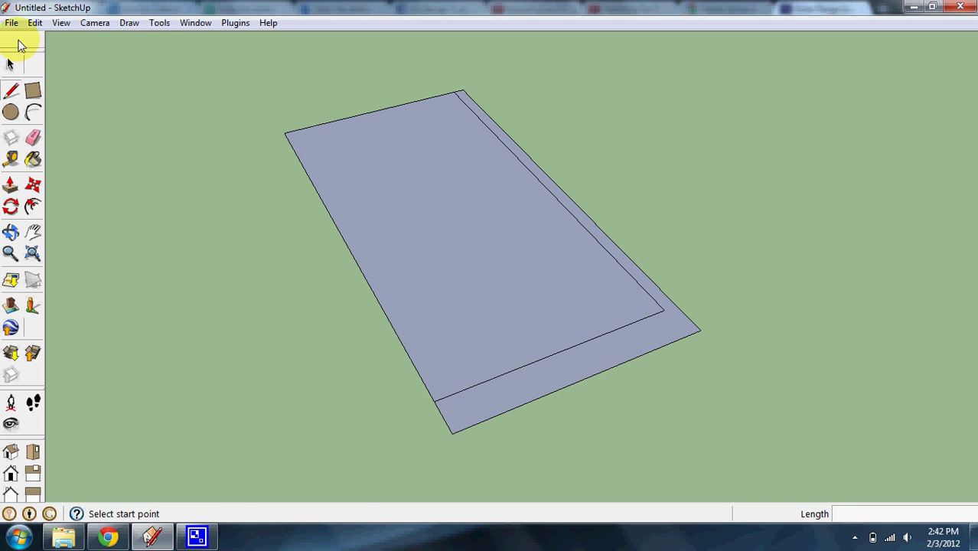
drag(216, 95, 218, 93)
key(Delete)
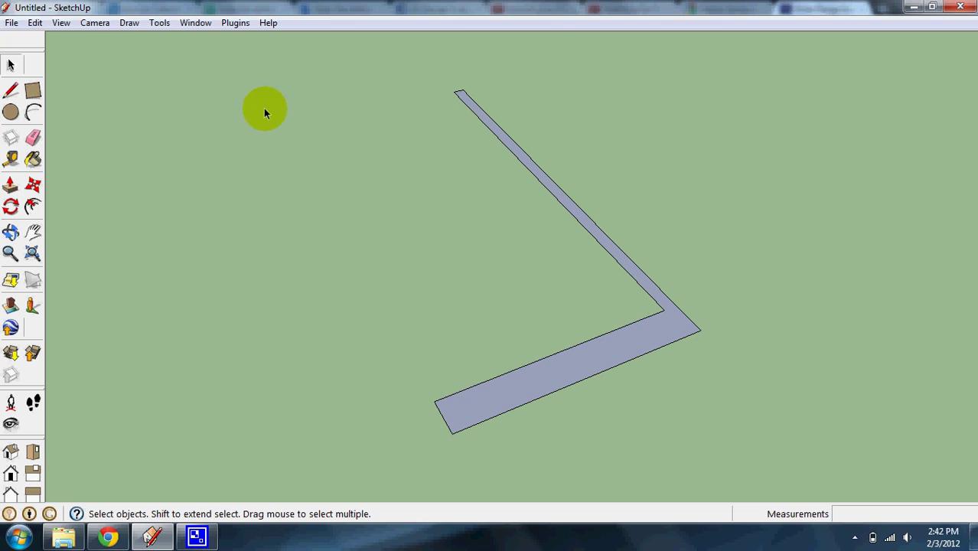
scroll(556, 368, up, 1)
scroll(685, 345, down, 3)
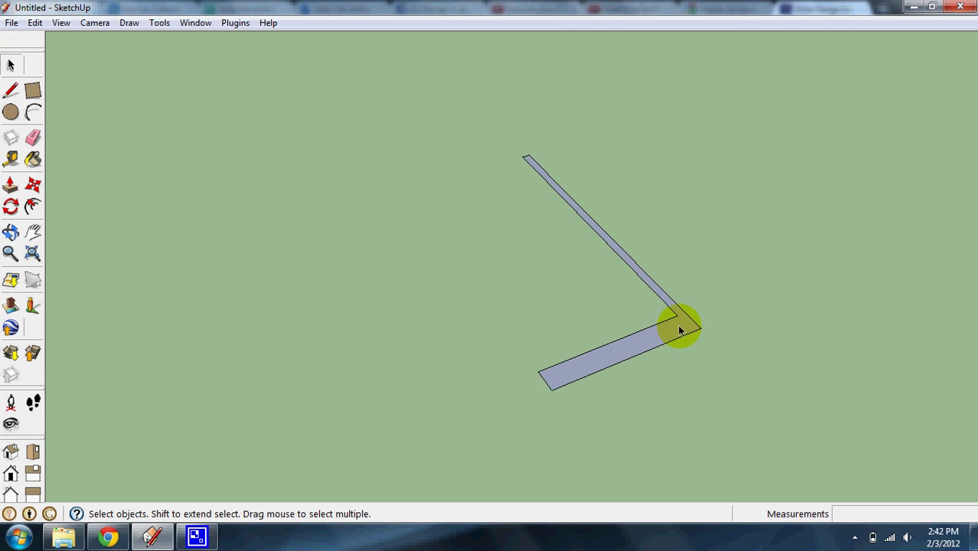
scroll(673, 323, up, 1)
scroll(650, 330, up, 1)
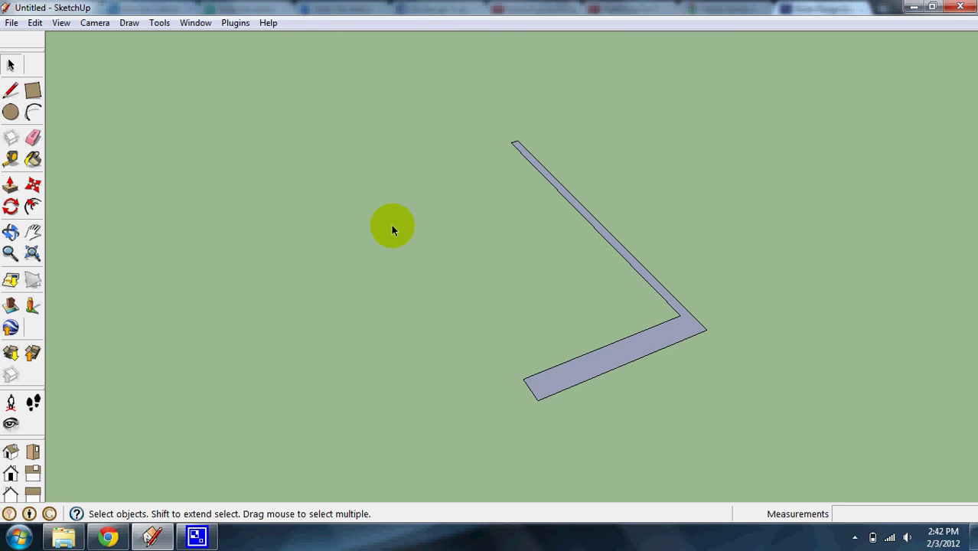
scroll(545, 386, down, 3)
scroll(591, 372, up, 2)
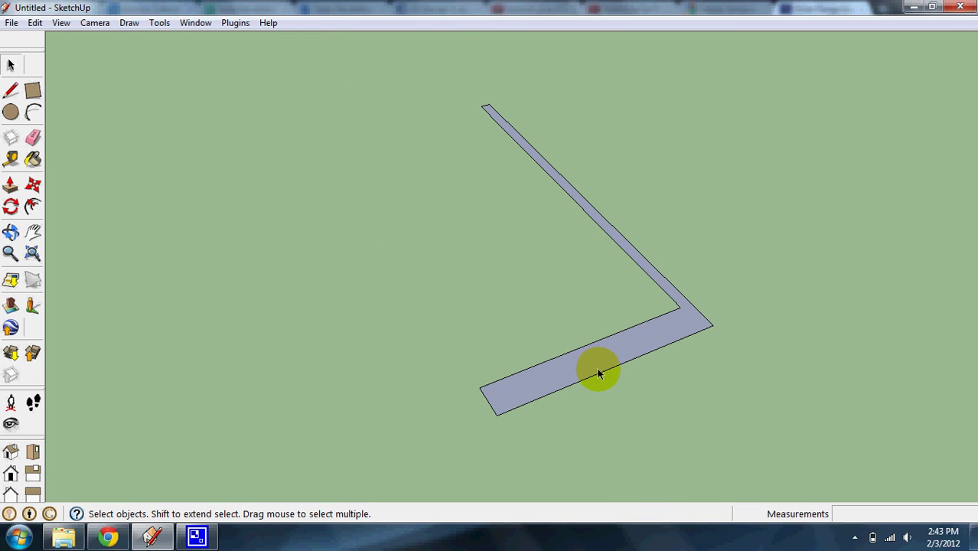
Make the L-shaped strip face and its edges into a component.
double_click(586, 361)
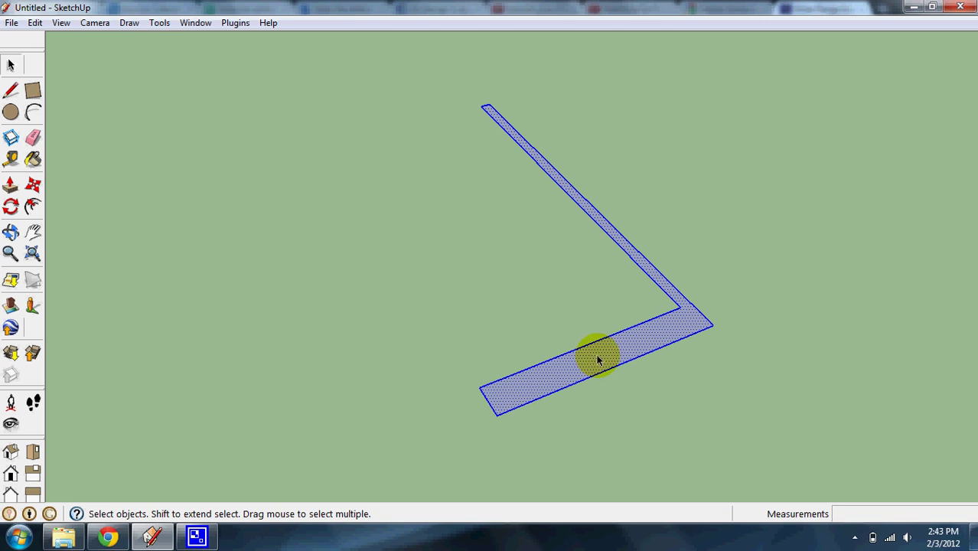
right_click(610, 359)
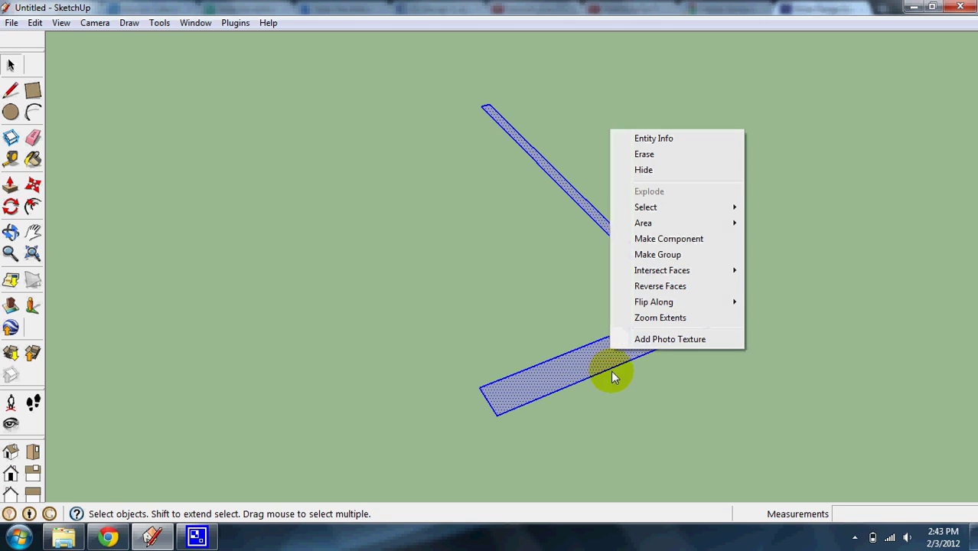
click(666, 239)
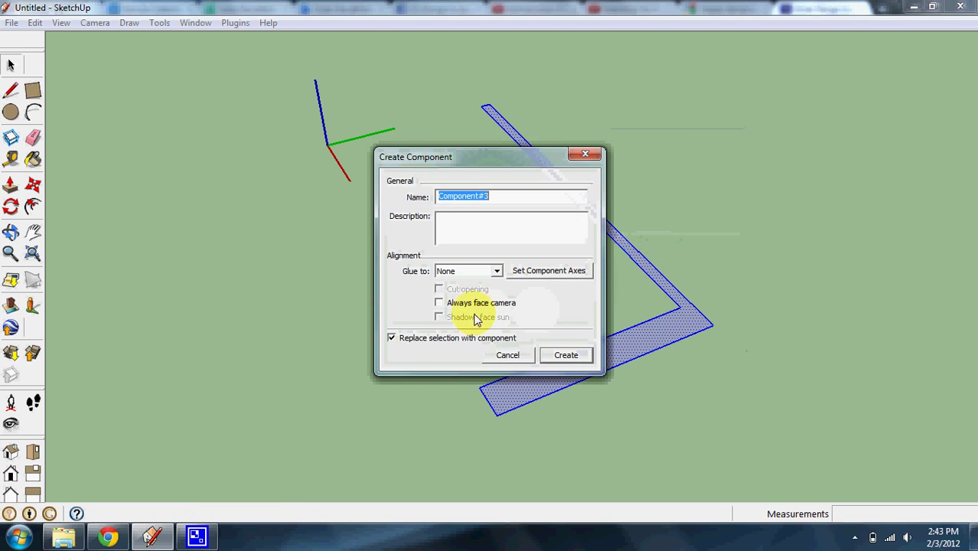
click(566, 357)
Reselect the strip component and zoom in and out to inspect it.
click(714, 378)
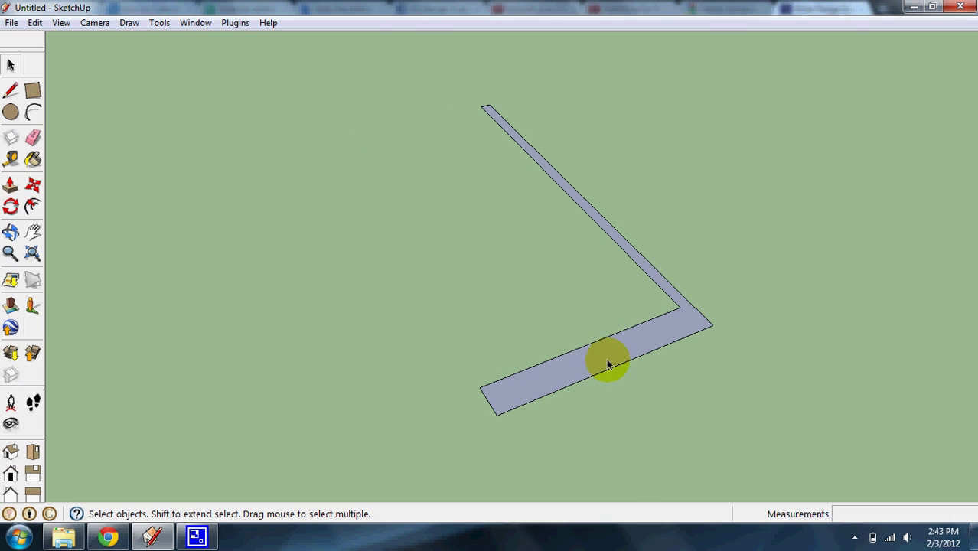
click(609, 365)
click(714, 459)
click(629, 335)
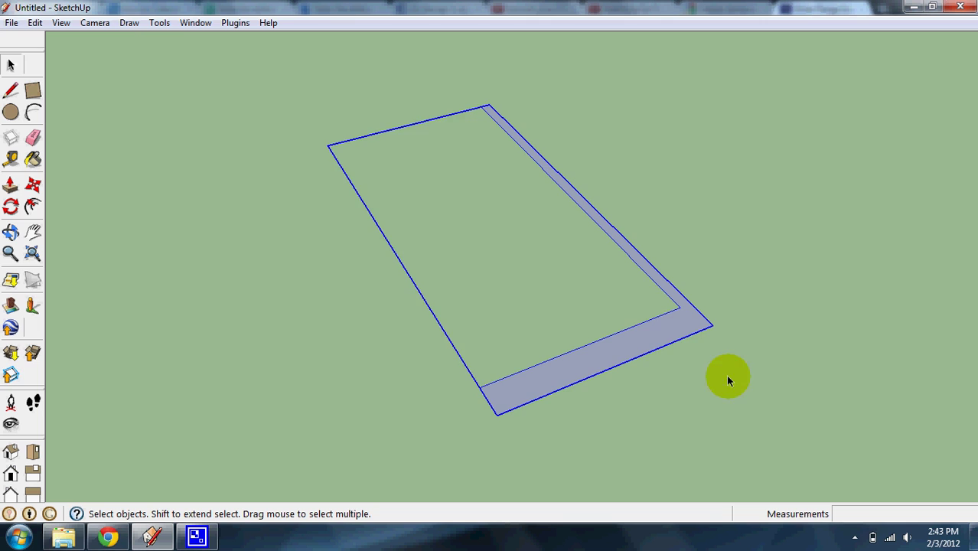
click(728, 380)
click(634, 324)
scroll(592, 354, down, 2)
scroll(630, 343, up, 1)
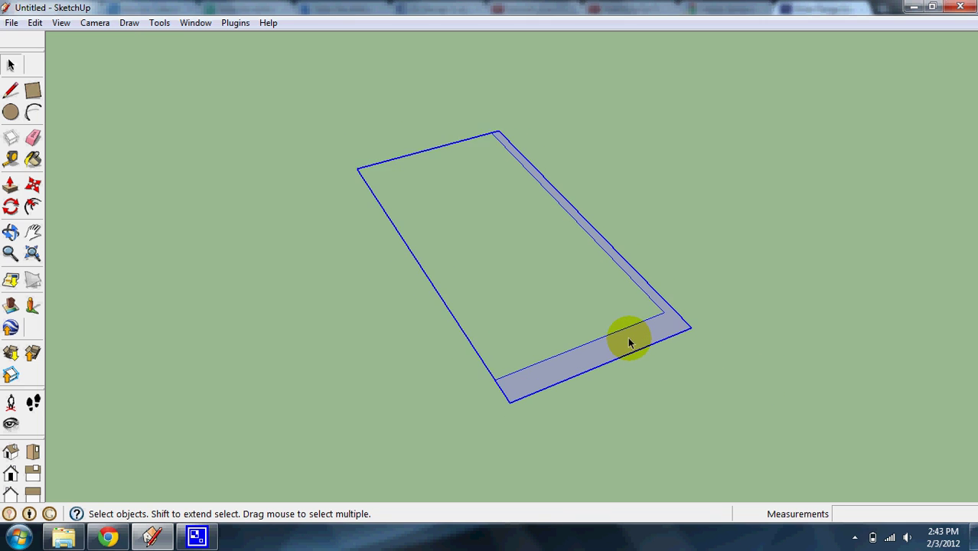
scroll(671, 263, up, 3)
scroll(627, 356, down, 2)
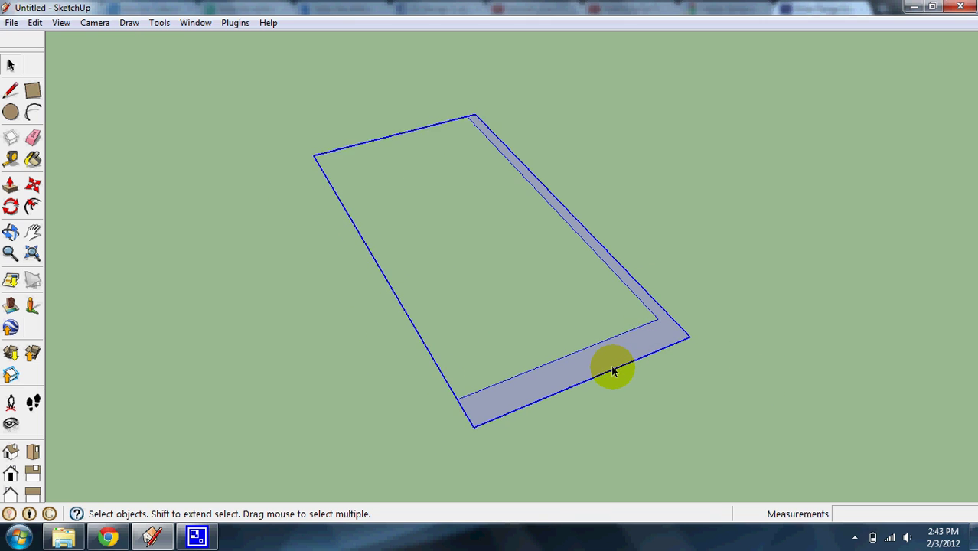
scroll(612, 371, down, 1)
scroll(585, 350, up, 1)
scroll(586, 352, down, 1)
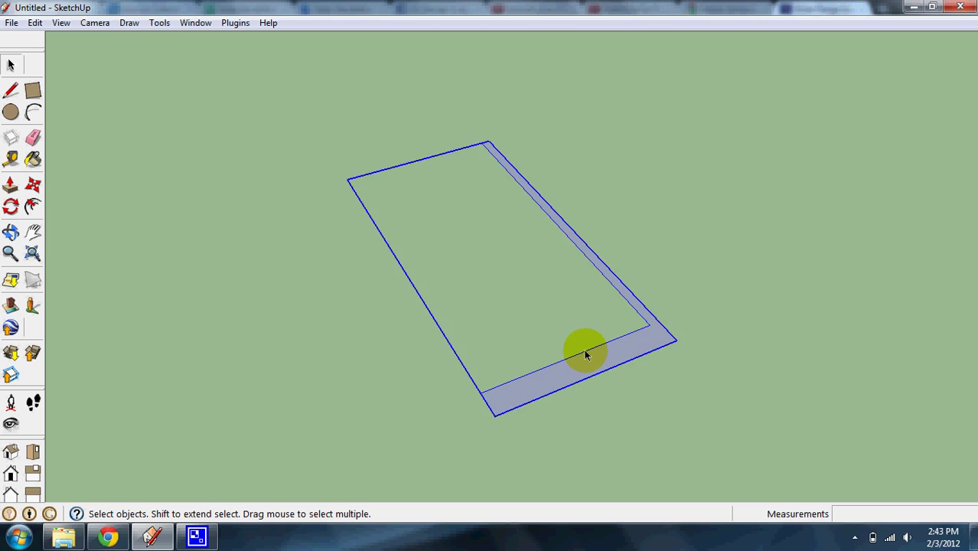
scroll(584, 350, down, 1)
scroll(592, 349, up, 3)
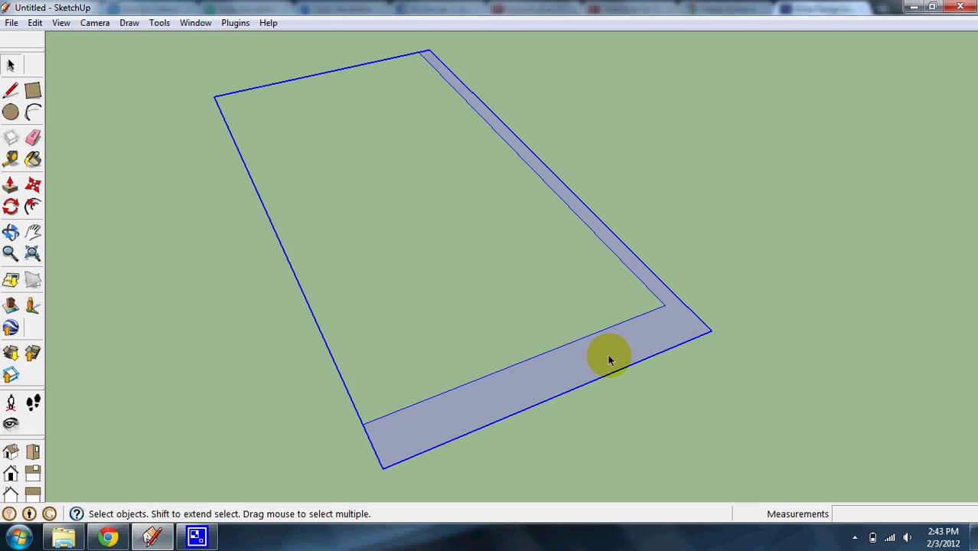
scroll(610, 354, down, 2)
scroll(612, 356, down, 2)
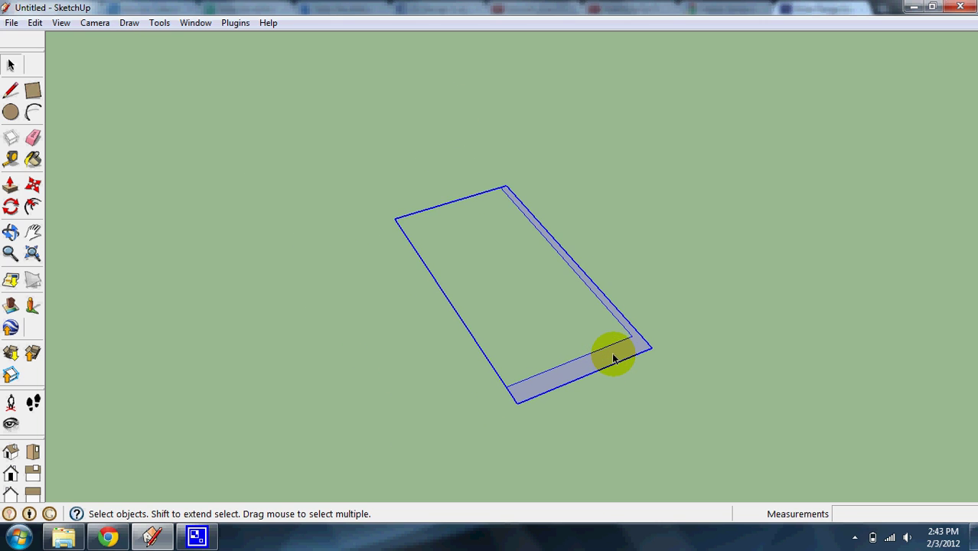
scroll(582, 371, down, 1)
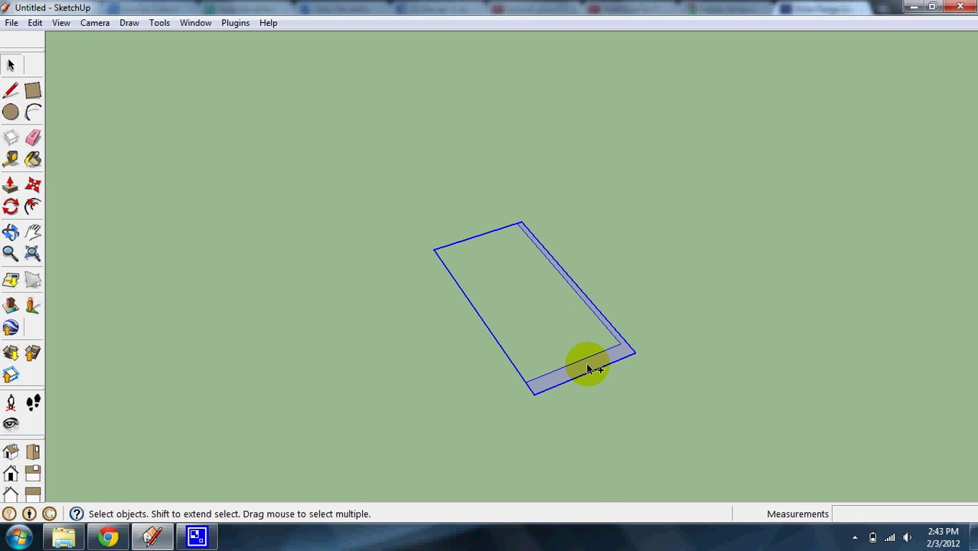
Paste a copy of the L-shaped component beside the original and flip it along its blue axis.
key(ctrl+v)
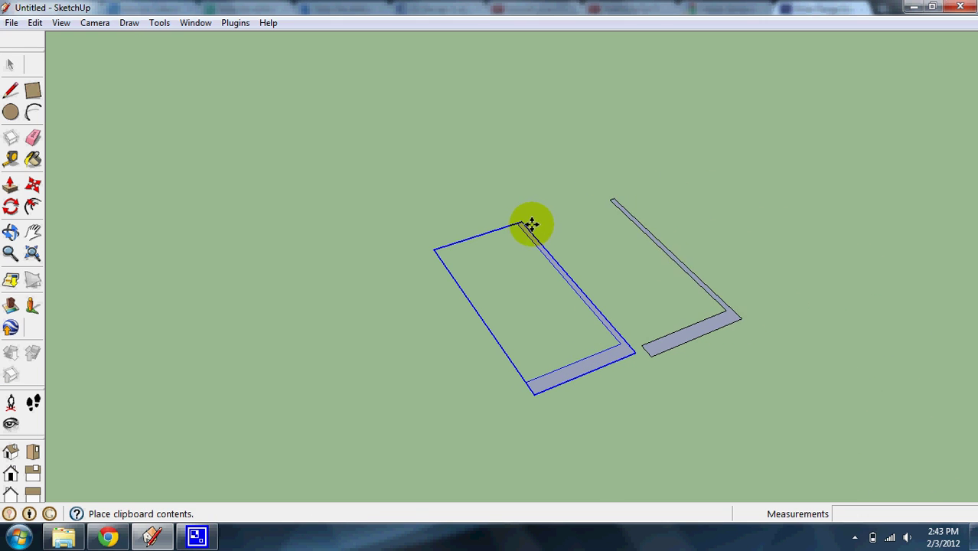
click(601, 197)
scroll(633, 336, up, 2)
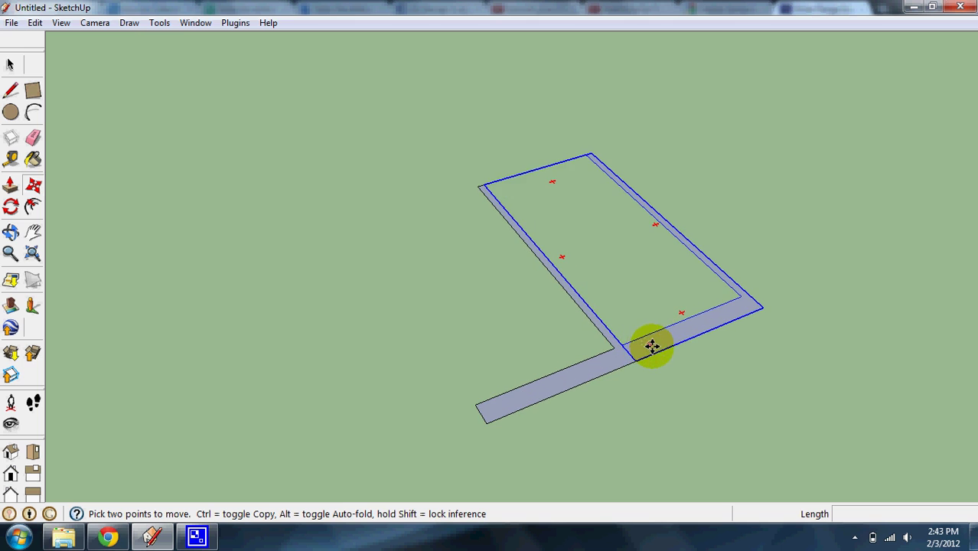
scroll(652, 346, up, 1)
right_click(679, 327)
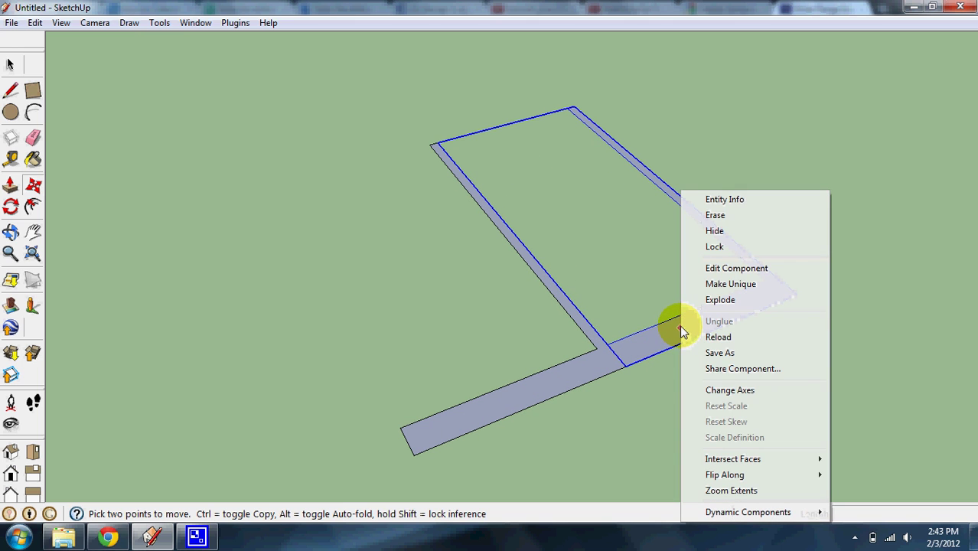
mouse_move(779, 480)
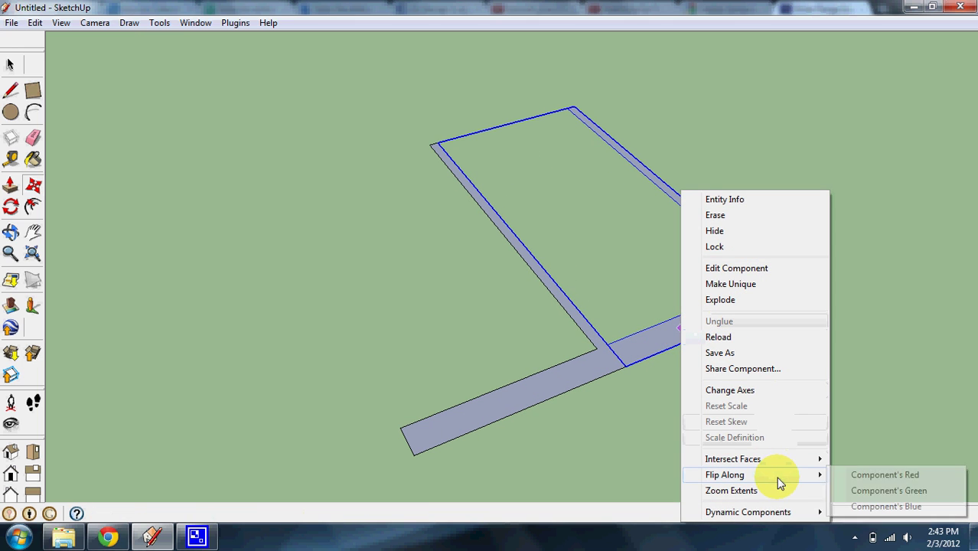
click(885, 507)
Undo a wrong flip, then flip the copy along its green axis to form the T.
right_click(709, 314)
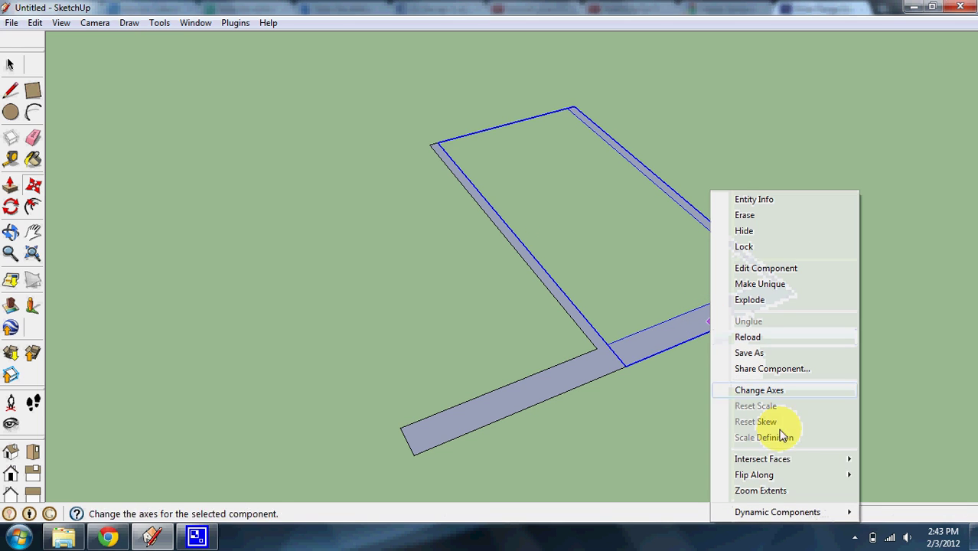
mouse_move(842, 473)
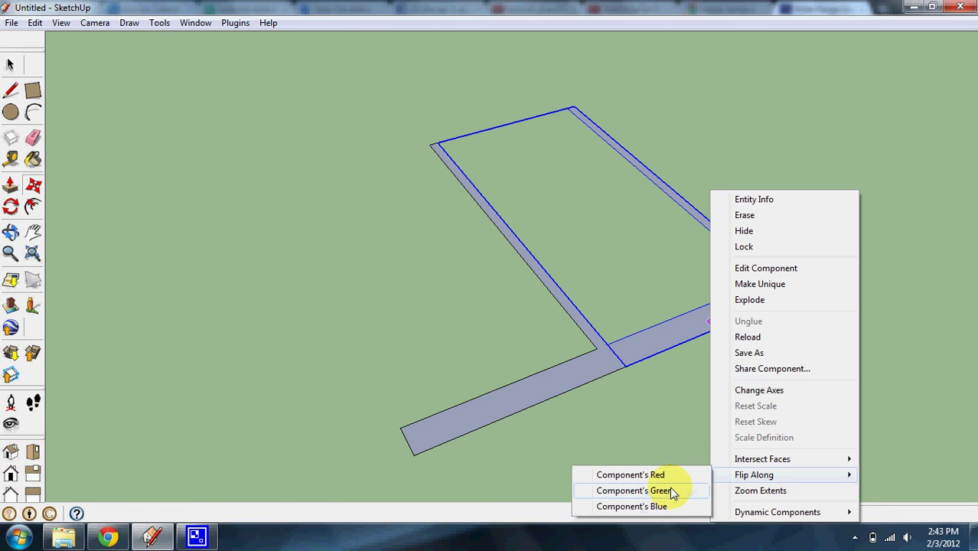
click(636, 475)
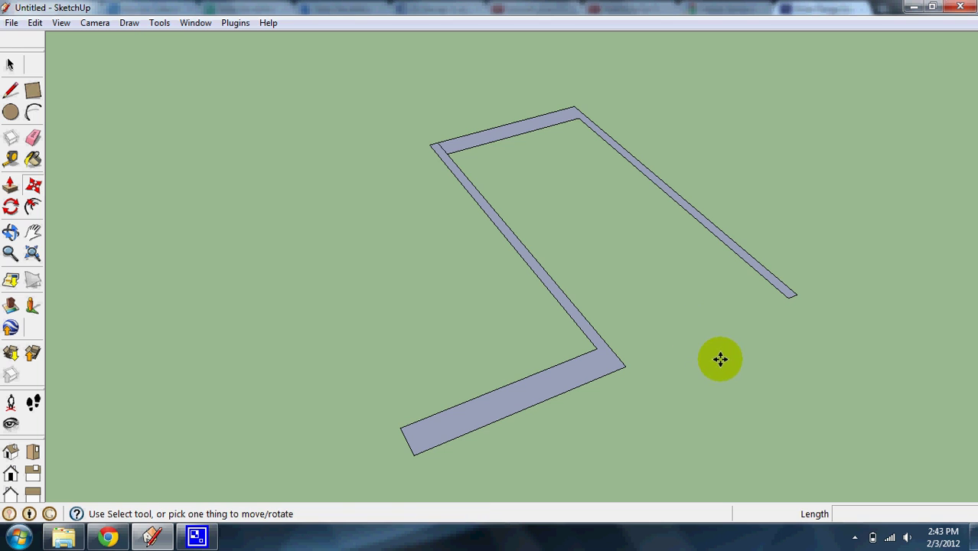
key(ctrl+z)
right_click(699, 340)
mouse_move(739, 475)
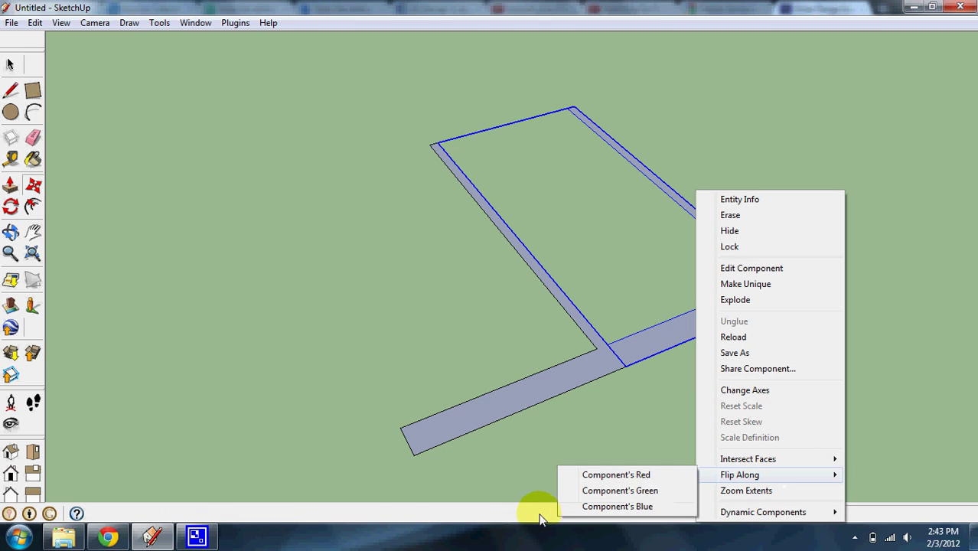
click(612, 490)
middle_drag(663, 363, 658, 299)
Copy both T-shape pieces and paste the pair into line with the stem.
click(10, 64)
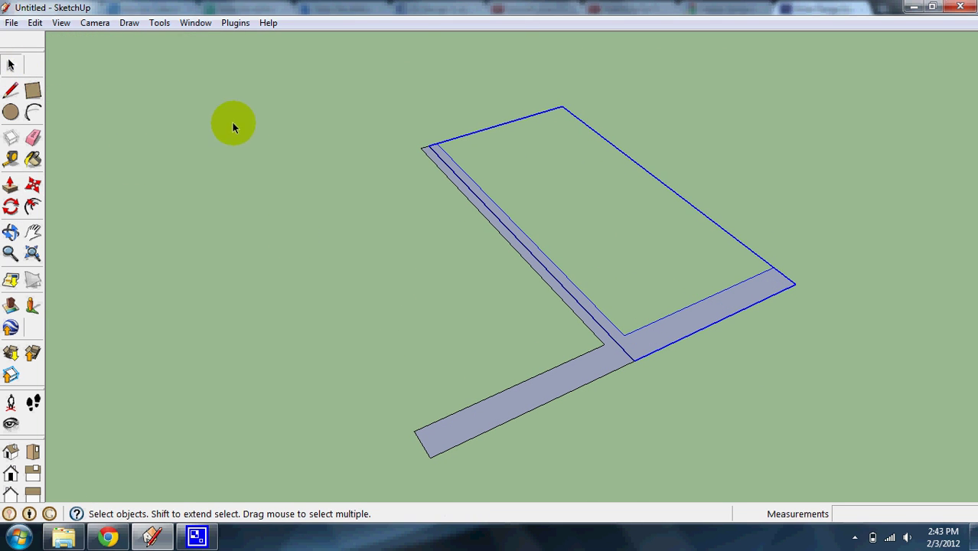
drag(232, 82, 908, 470)
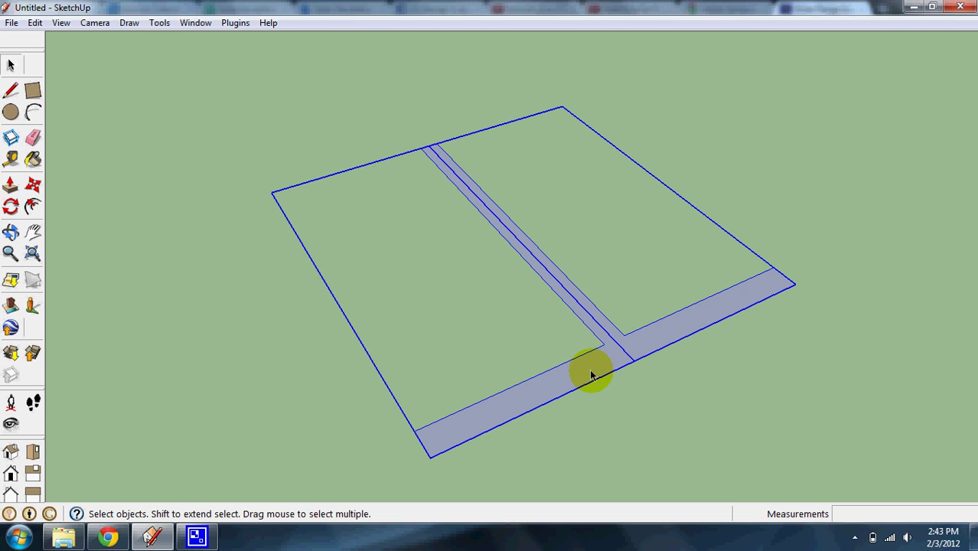
key(ctrl+c)
key(ctrl+v)
click(248, 203)
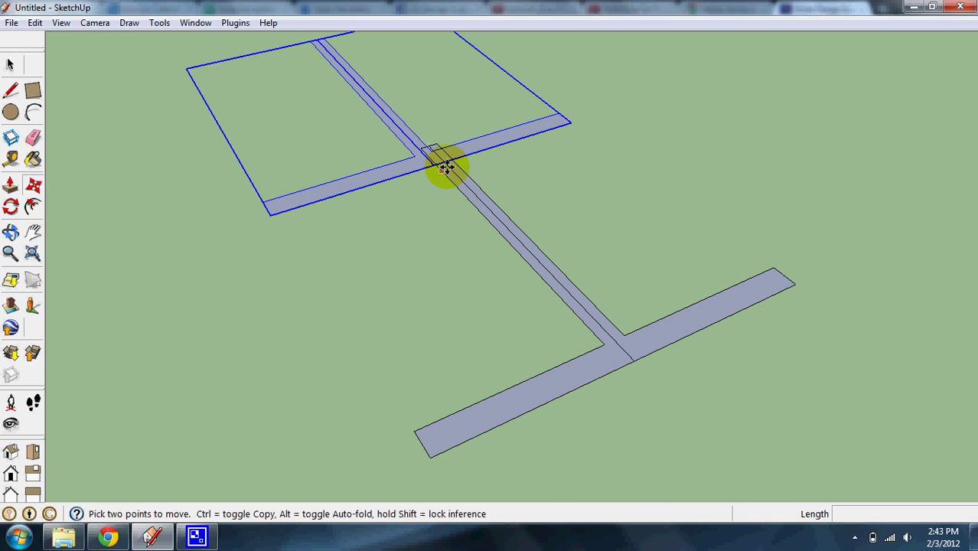
drag(436, 165, 430, 144)
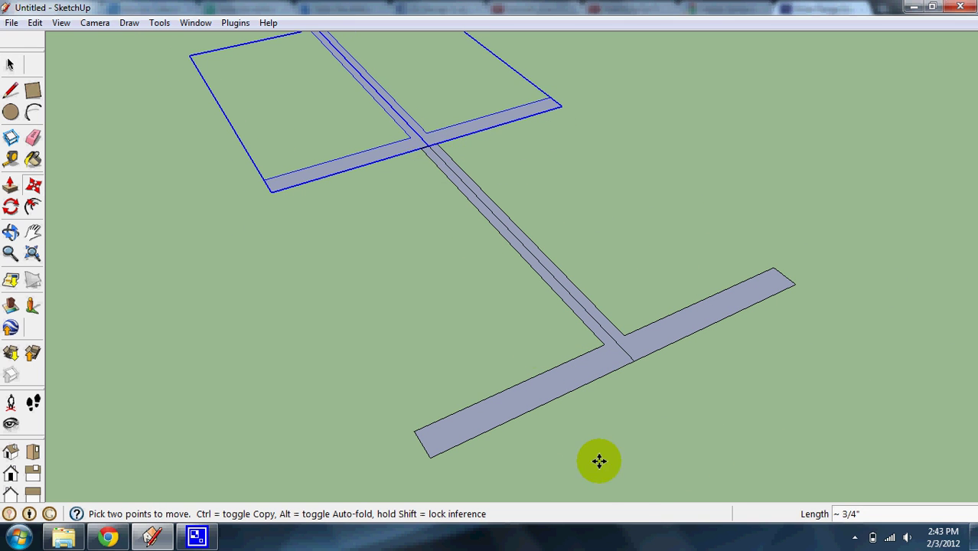
Flip the pasted pair along the red axis to complete the I-beam profile.
right_click(412, 140)
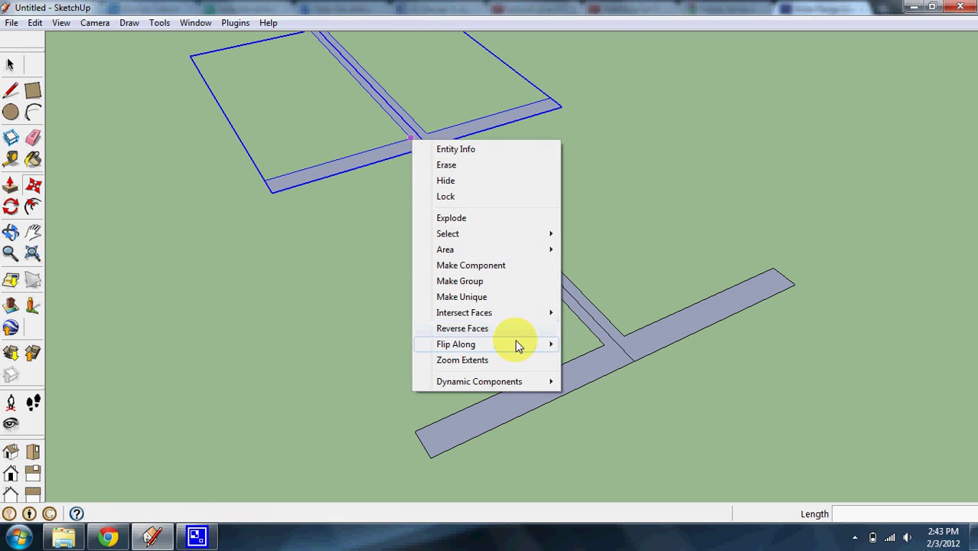
mouse_move(517, 344)
click(617, 344)
scroll(574, 334, down, 5)
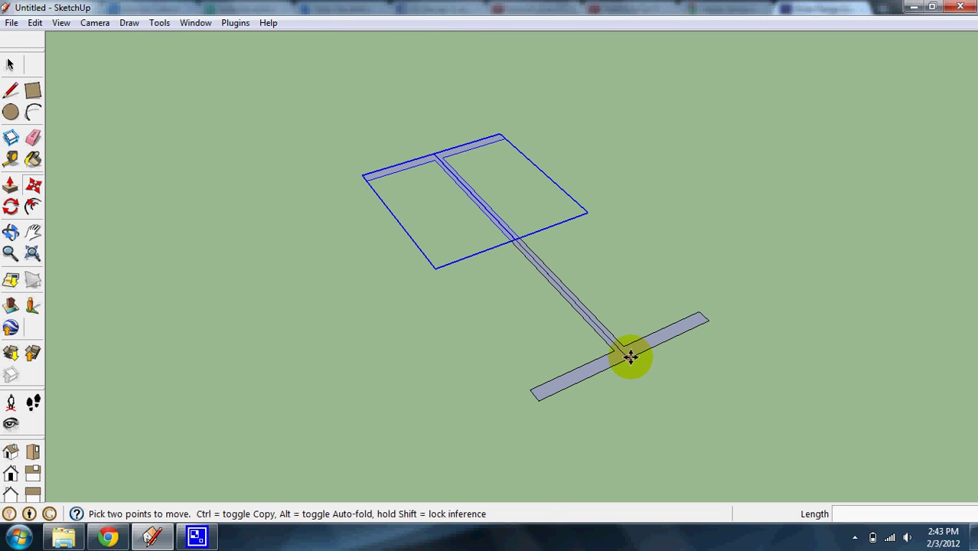
click(10, 65)
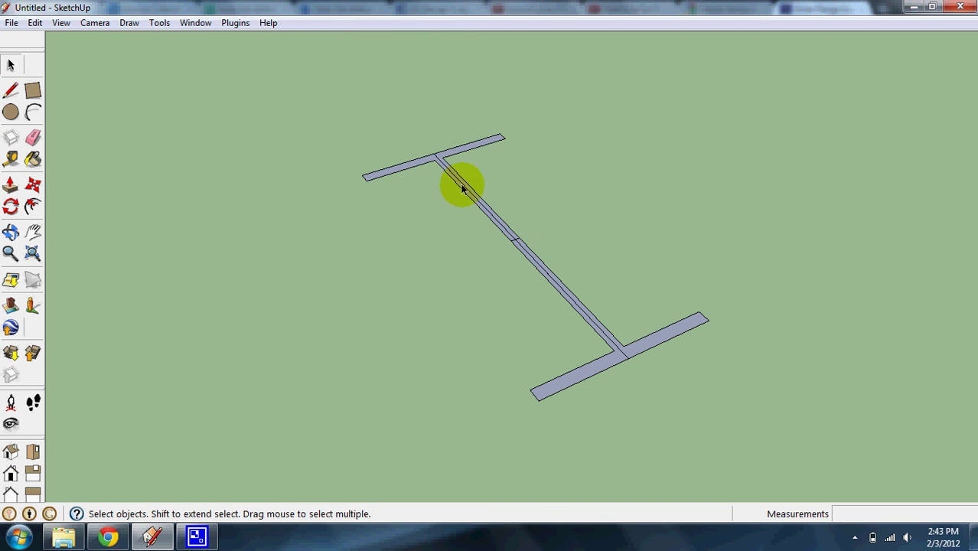
scroll(461, 185, up, 2)
scroll(579, 310, up, 2)
scroll(625, 389, down, 3)
scroll(634, 387, down, 1)
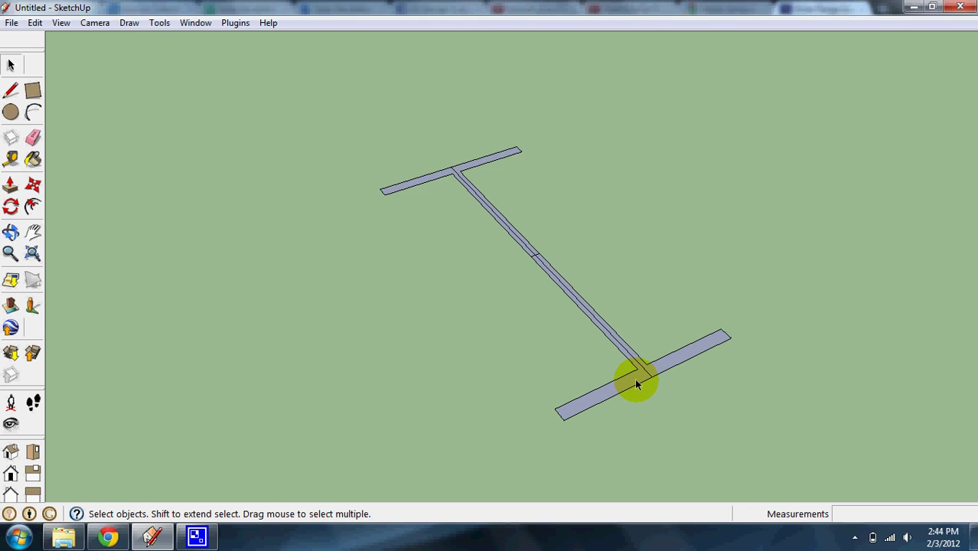
scroll(624, 382, up, 2)
Extrude the bar's I-shaped profile face 15' upward into a tall column.
double_click(625, 392)
scroll(622, 388, up, 3)
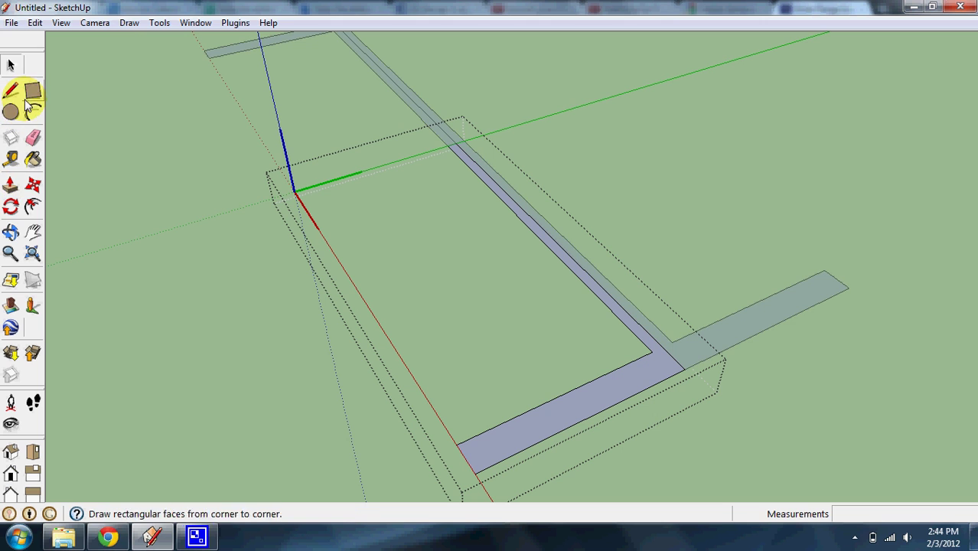
click(12, 186)
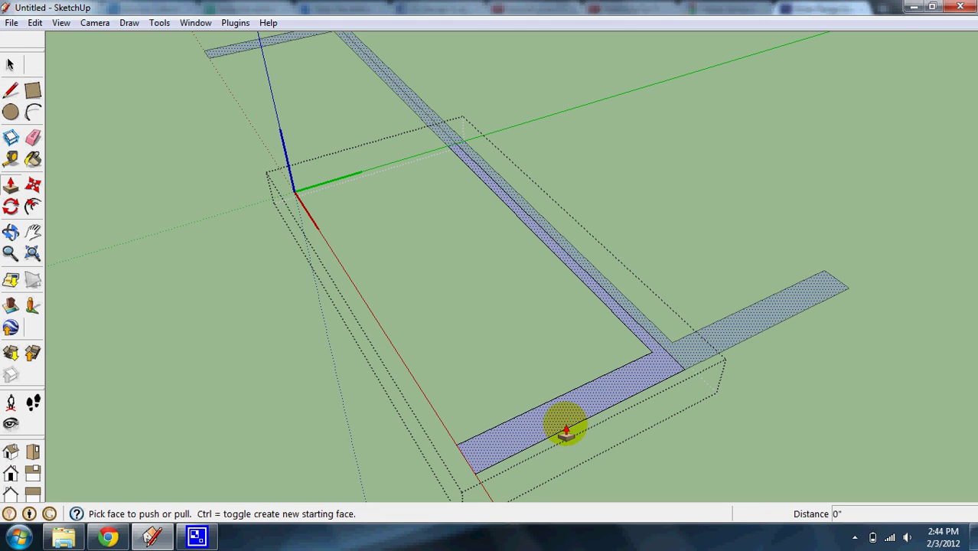
scroll(568, 406, down, 4)
drag(564, 413, 565, 159)
scroll(556, 293, down, 4)
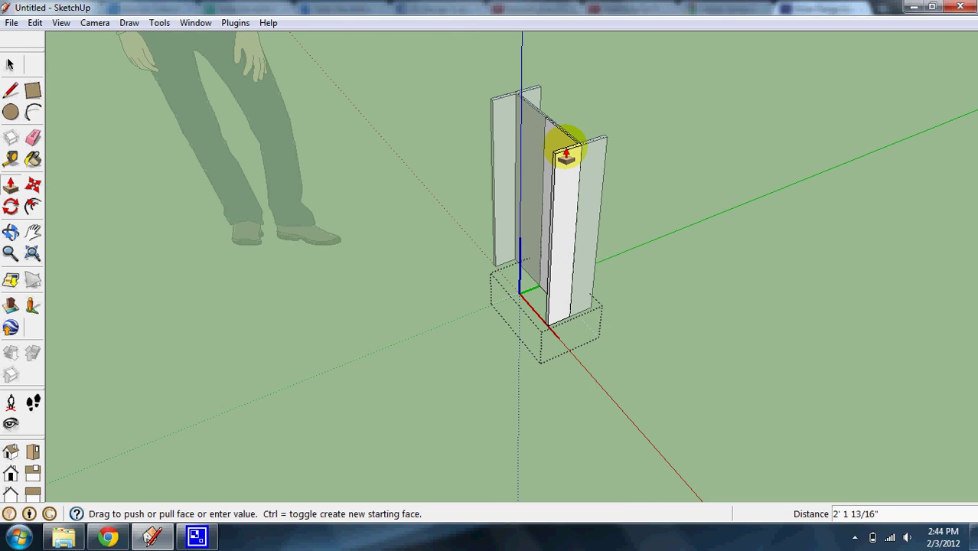
text(15')
key(Return)
Orbit around the new 15' column to inspect it from other sides.
scroll(546, 393, down, 5)
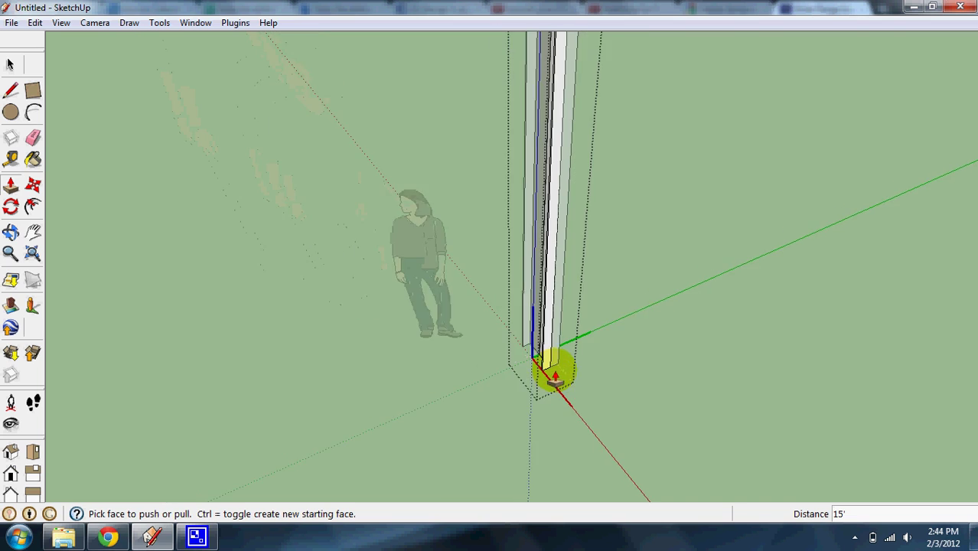
scroll(555, 375, down, 3)
scroll(553, 142, up, 8)
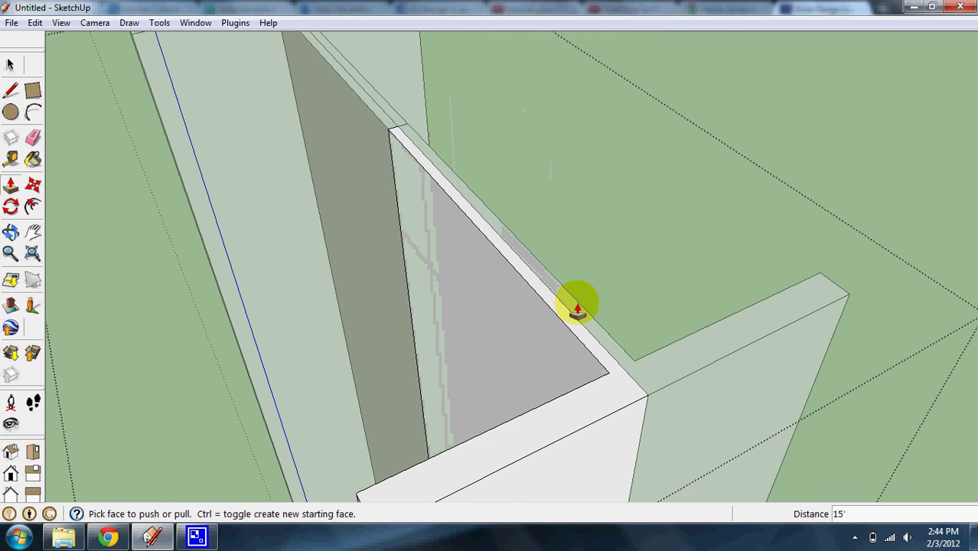
scroll(566, 398, down, 6)
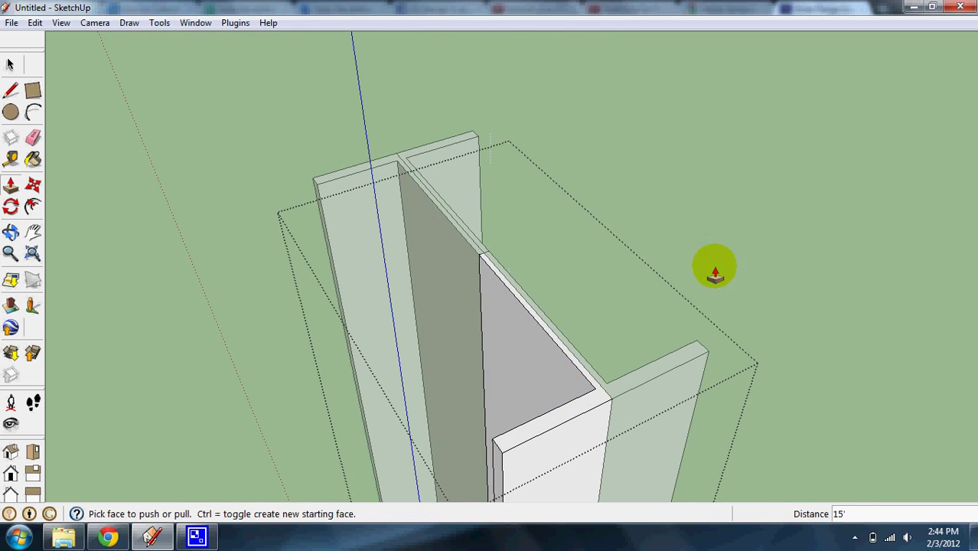
scroll(578, 251, down, 3)
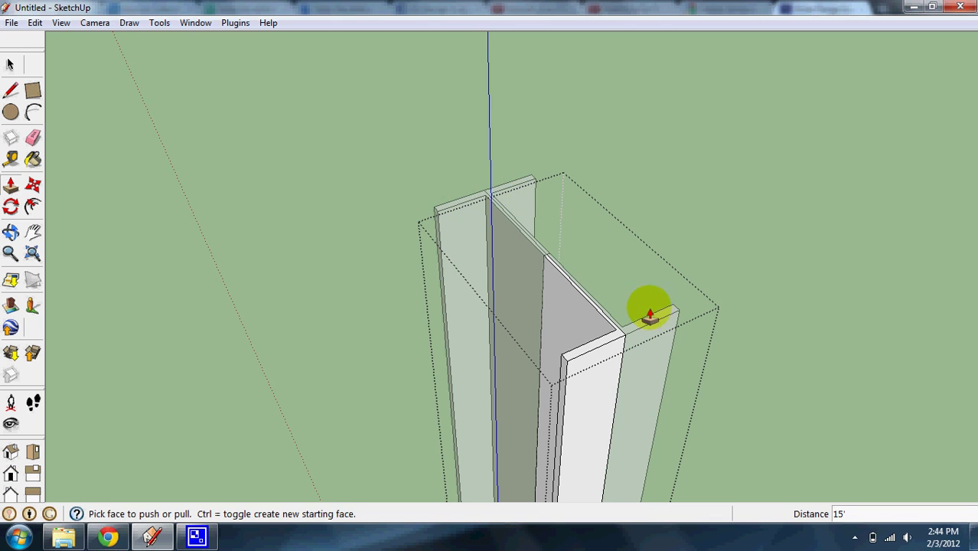
scroll(649, 315, down, 3)
scroll(690, 310, up, 3)
scroll(553, 157, down, 3)
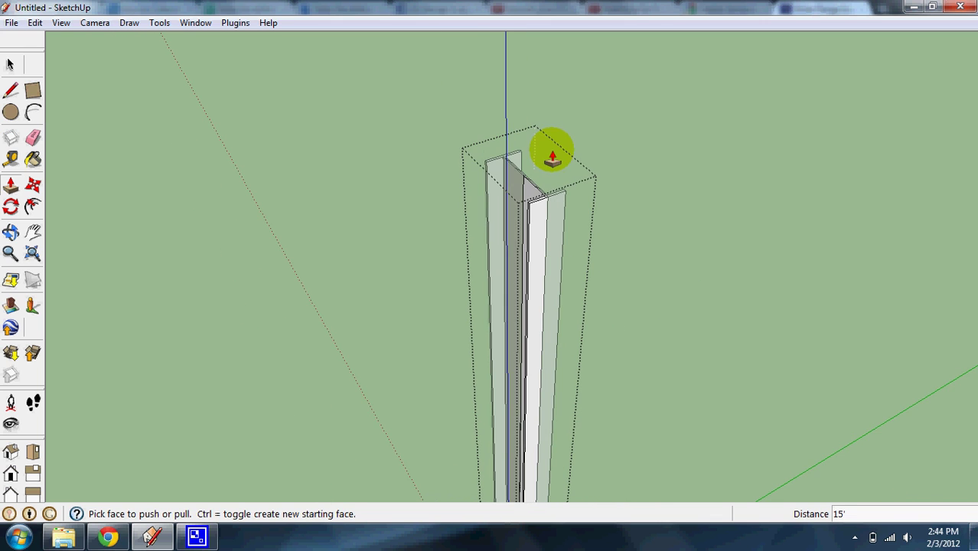
middle_drag(552, 158, 508, 167)
click(9, 65)
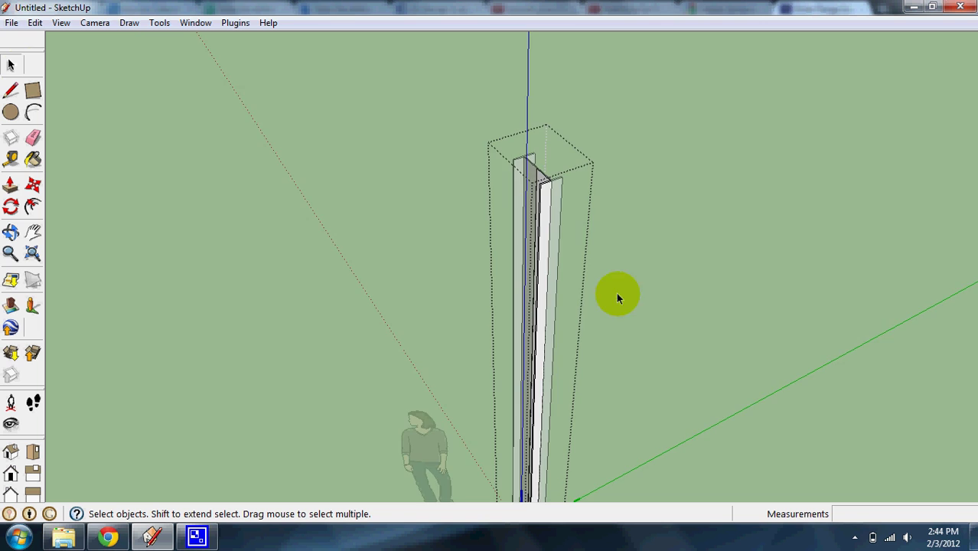
scroll(664, 358, down, 3)
middle_drag(665, 357, 571, 343)
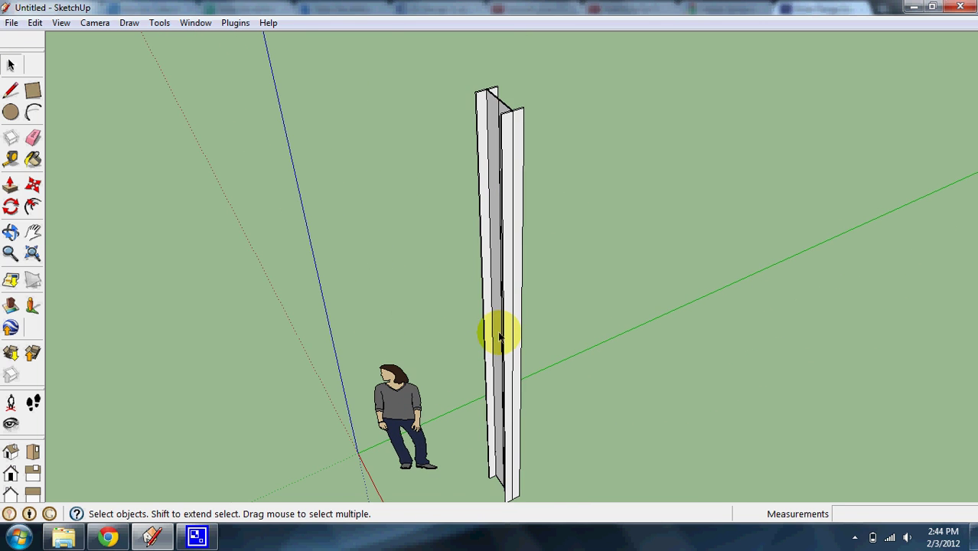
middle_drag(497, 333, 619, 350)
scroll(465, 304, down, 3)
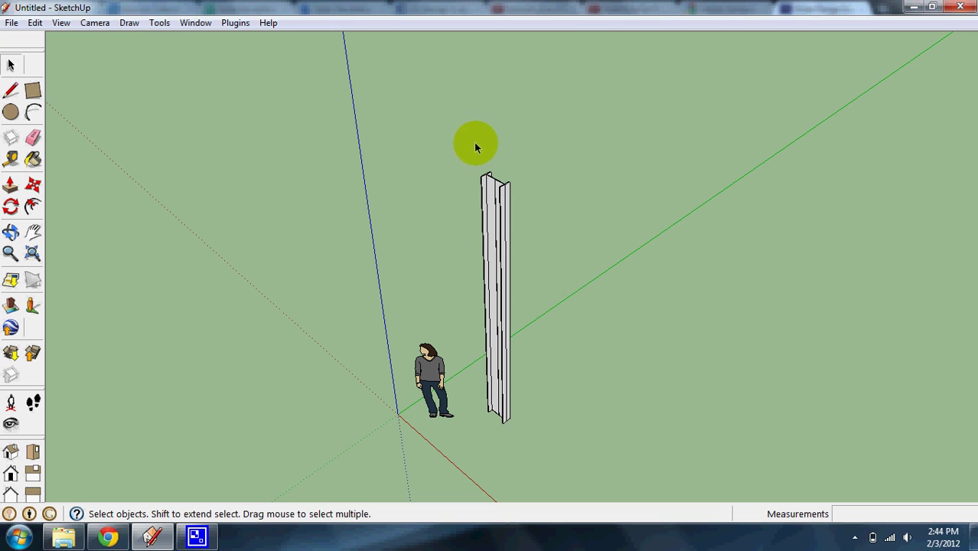
Select the steel column and make it a component with the default name, Component#4.
drag(621, 511, 620, 509)
right_click(497, 199)
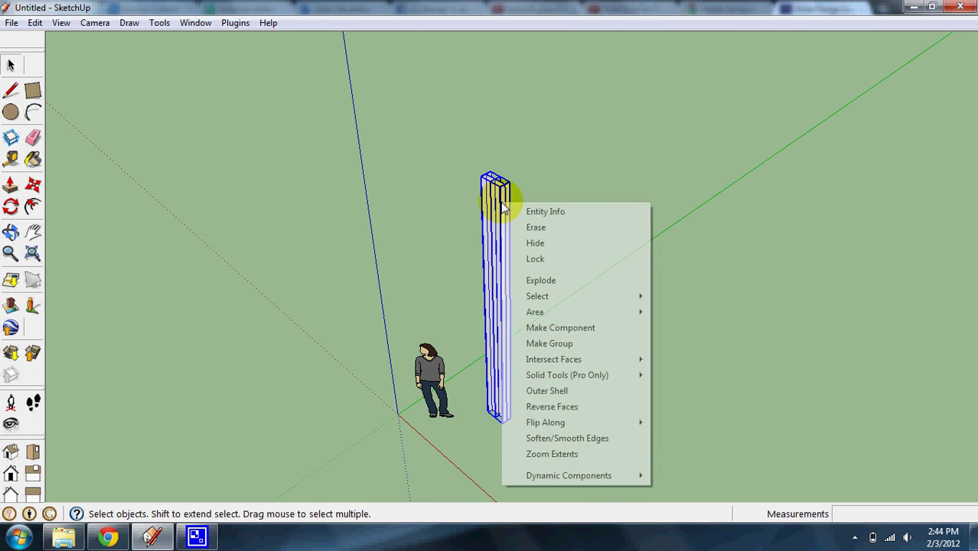
click(566, 327)
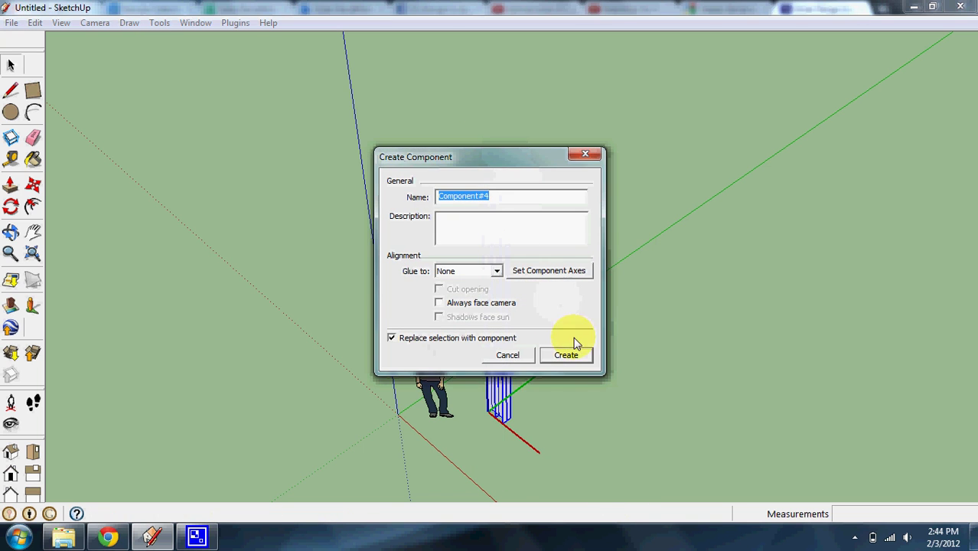
click(566, 355)
Orbit around Component#4, then enter and exit its editing to check it.
scroll(466, 179, up, 3)
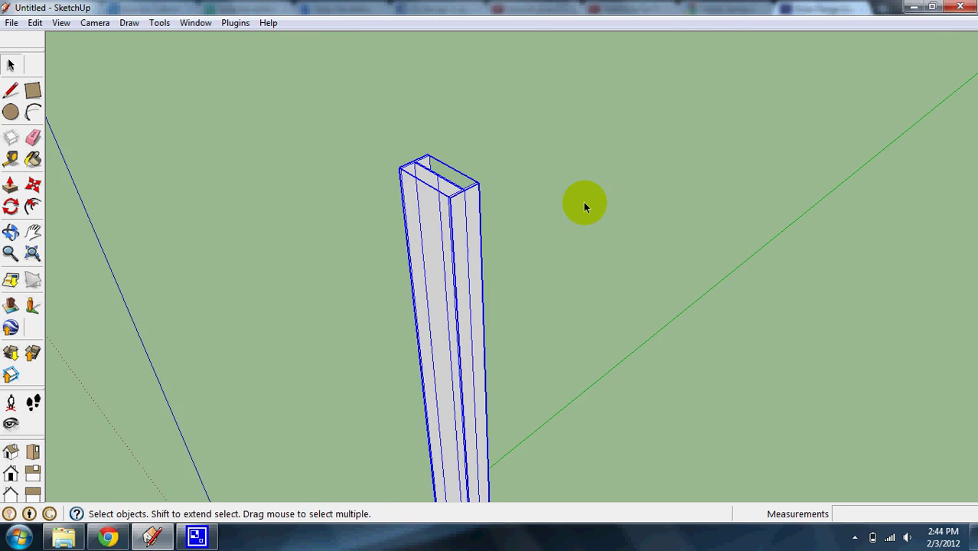
scroll(605, 192, down, 2)
scroll(609, 192, down, 3)
scroll(611, 245, up, 1)
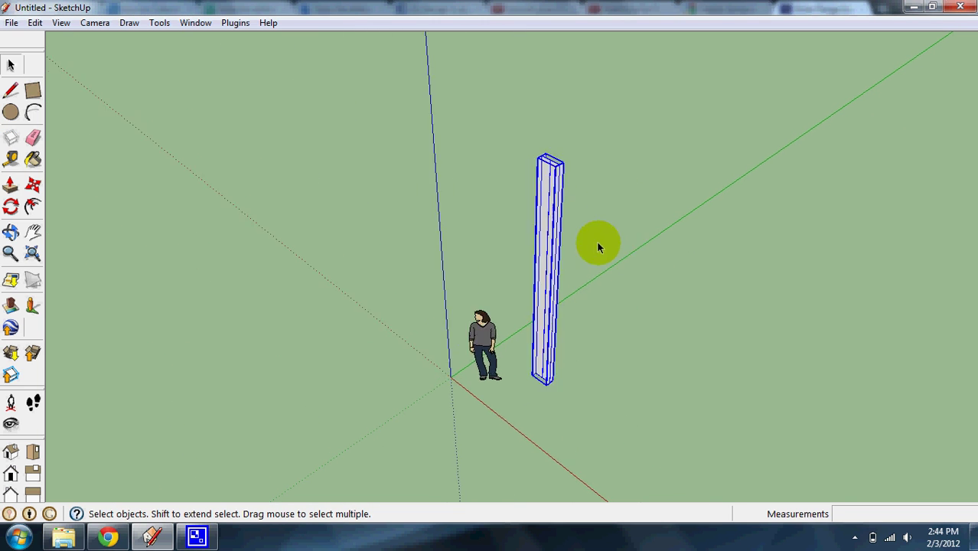
scroll(536, 321, up, 3)
scroll(507, 348, down, 2)
middle_drag(343, 430, 324, 369)
scroll(395, 247, up, 2)
scroll(476, 218, up, 2)
middle_drag(476, 218, 476, 190)
scroll(476, 153, up, 1)
double_click(464, 160)
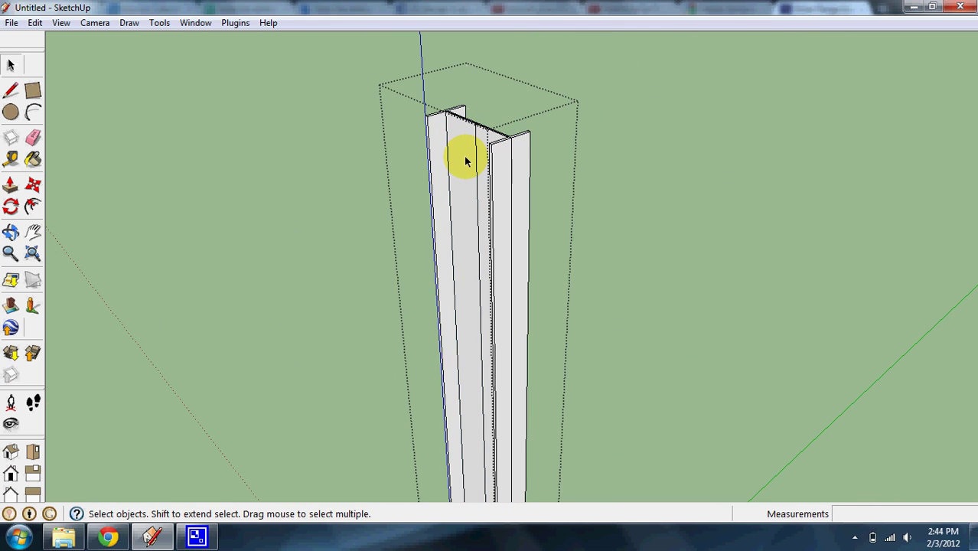
click(339, 136)
Paste a copy of the column component on top of the standing column.
scroll(443, 153, down, 2)
click(465, 244)
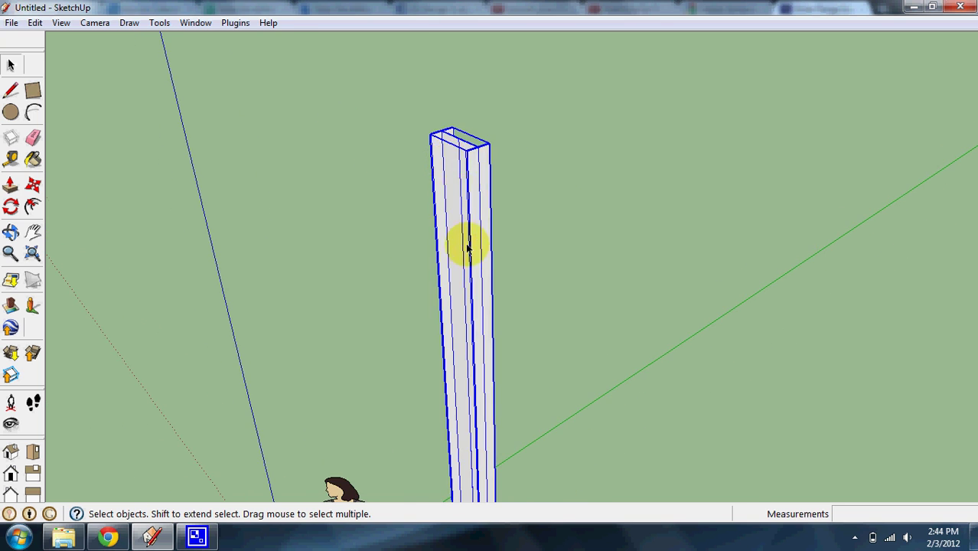
scroll(483, 275, down, 2)
key(ctrl+v)
scroll(448, 212, up, 2)
middle_drag(448, 212, 605, 258)
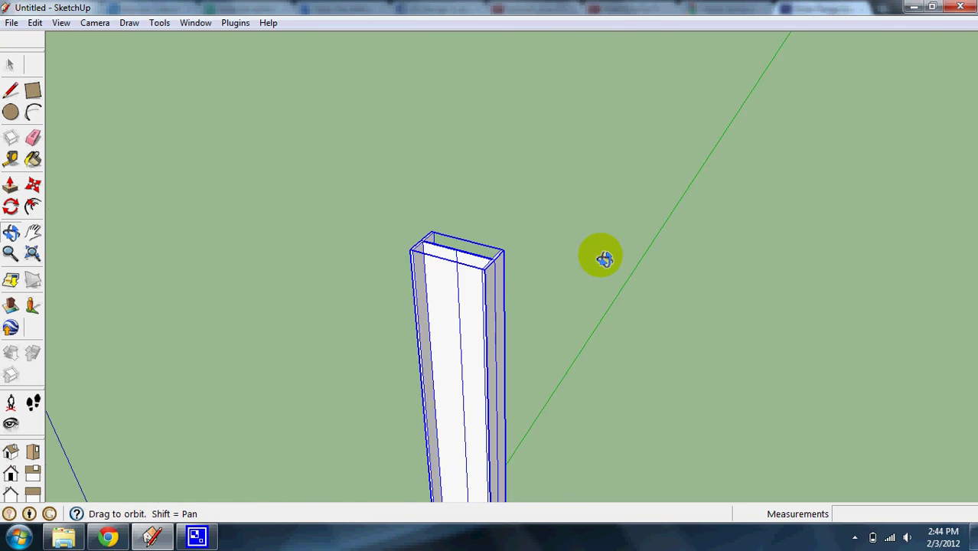
scroll(411, 294, up, 2)
scroll(421, 258, down, 1)
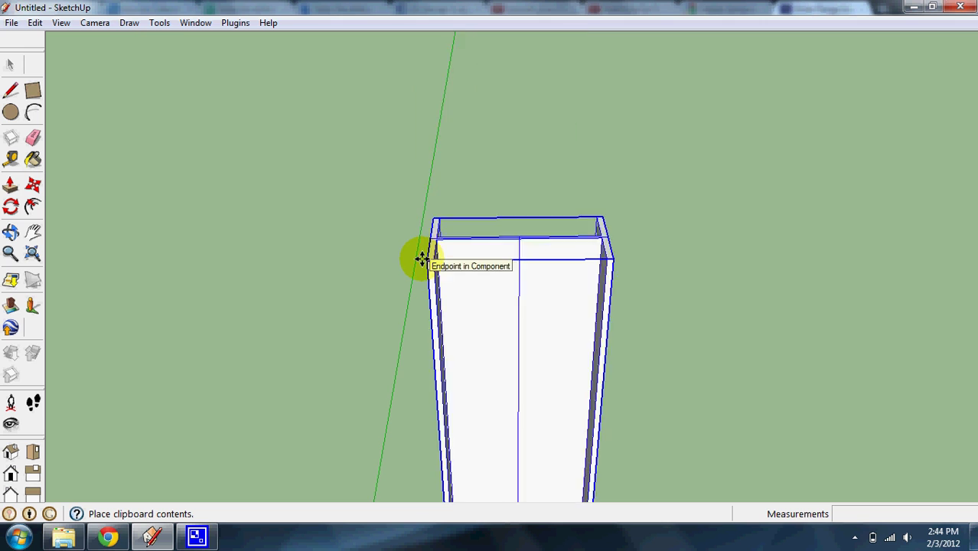
scroll(426, 258, up, 2)
click(426, 258)
scroll(441, 295, down, 2)
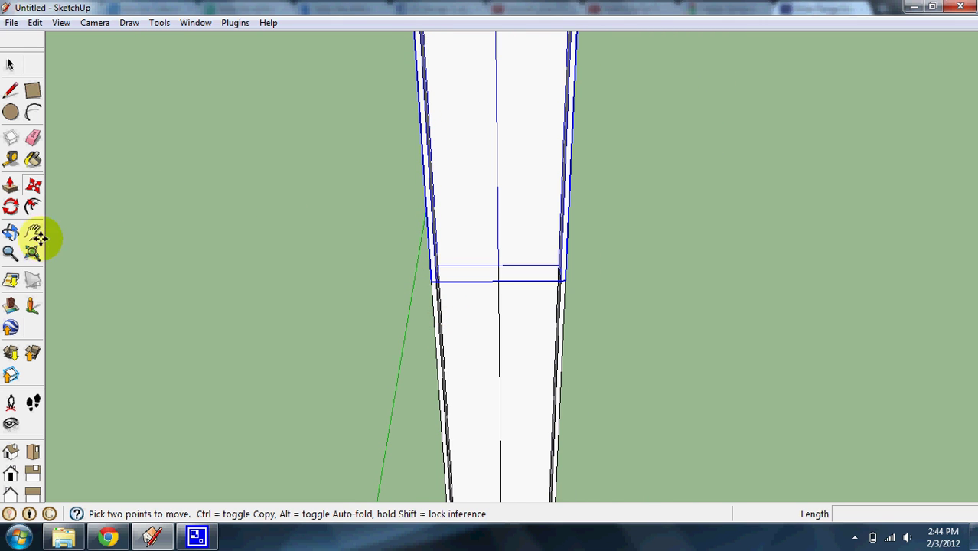
Rotate the copied column 90° so it lies horizontal as the top beam.
click(11, 204)
scroll(460, 281, up, 3)
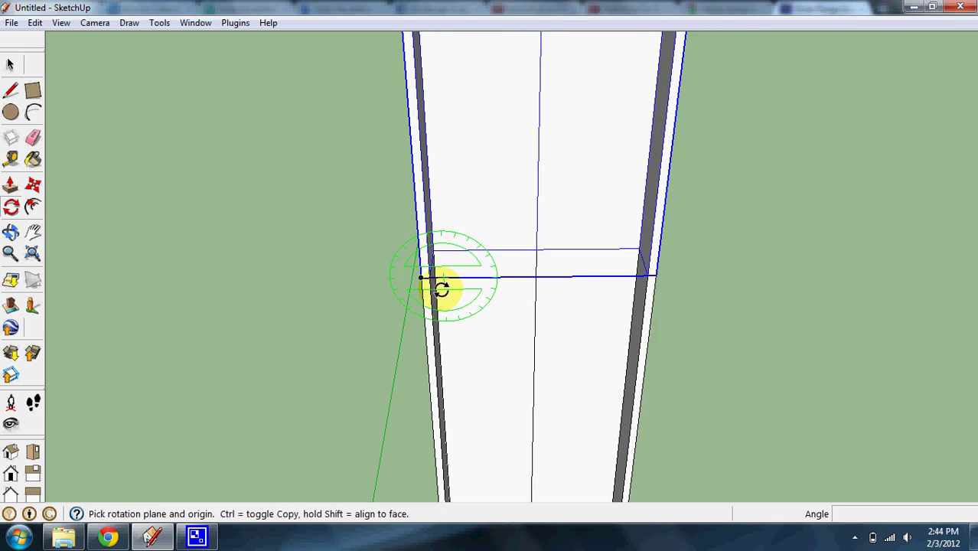
drag(417, 279, 414, 256)
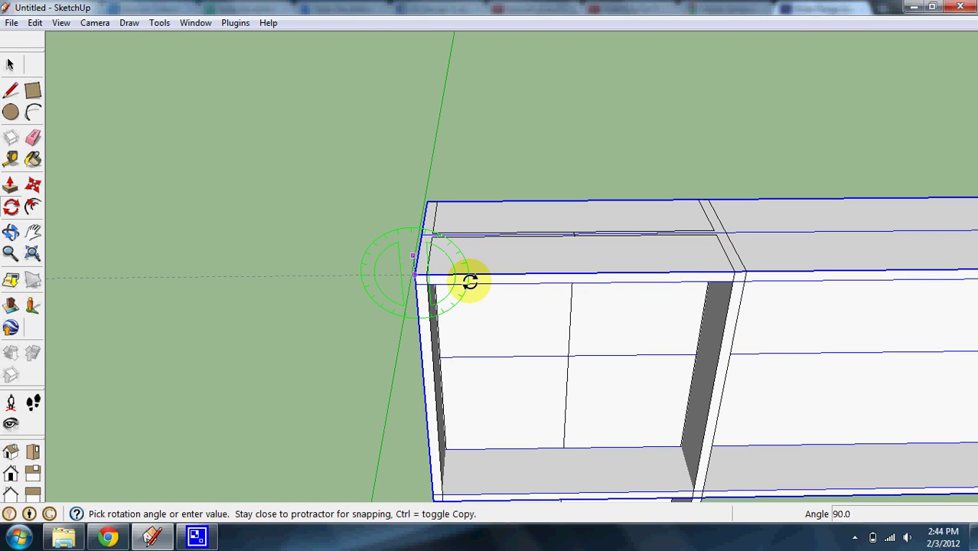
click(474, 281)
scroll(395, 212, down, 6)
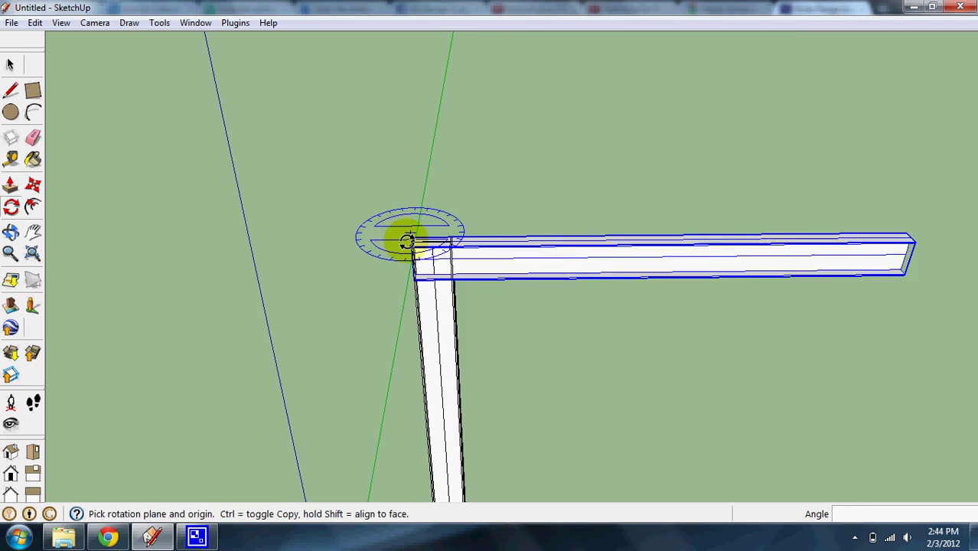
Copy the standing column to sit under the beam's far end.
click(11, 64)
scroll(400, 181, up, 3)
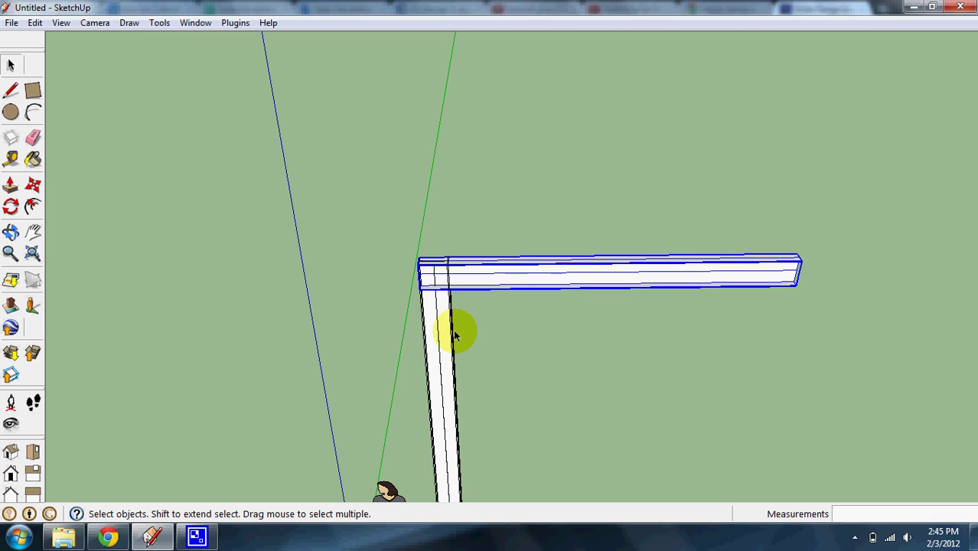
click(452, 328)
key(m)
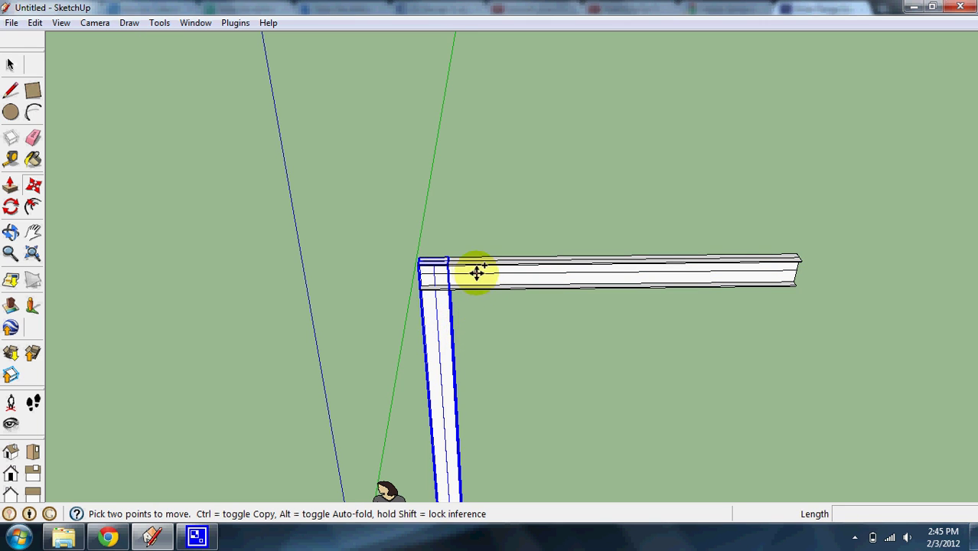
scroll(444, 261, up, 4)
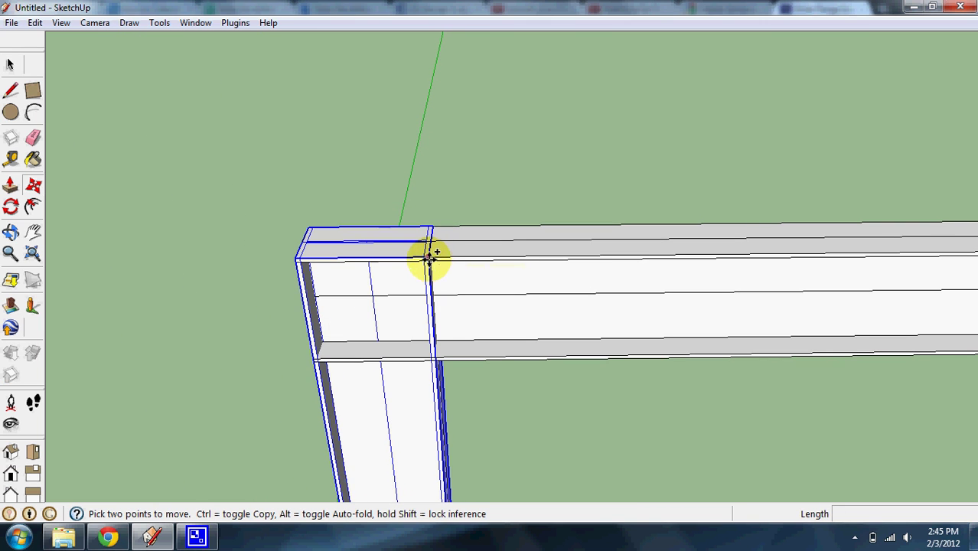
key(ctrl)
click(430, 259)
scroll(290, 332, down, 4)
scroll(865, 302, up, 3)
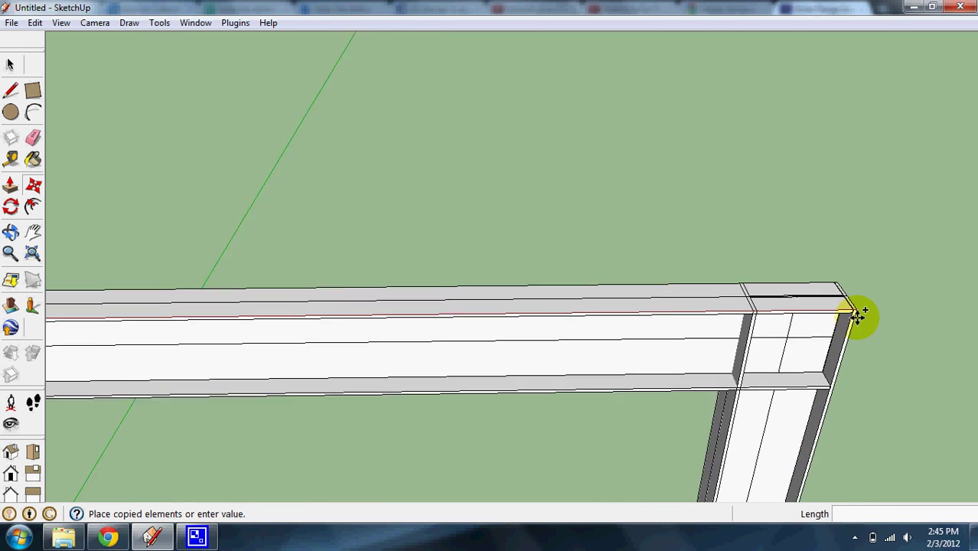
click(856, 306)
scroll(737, 309, down, 2)
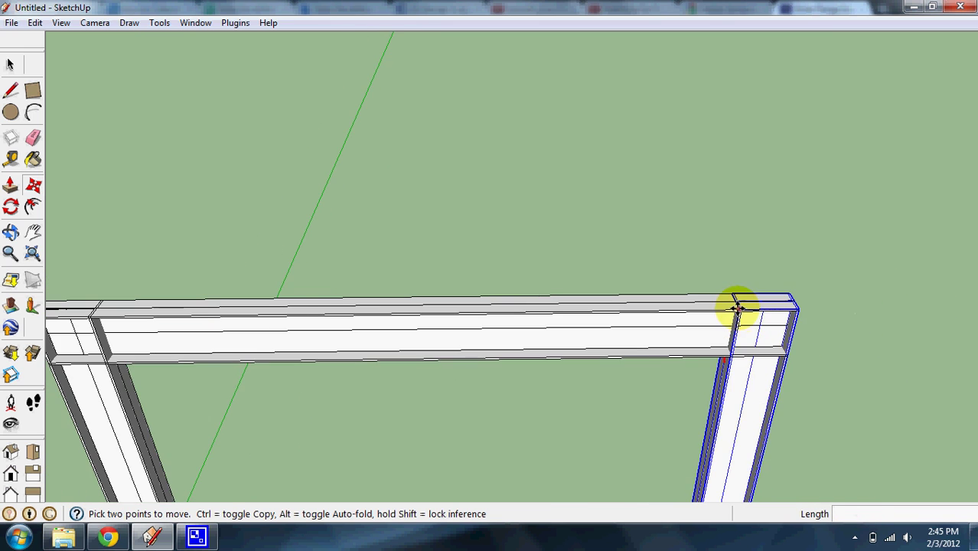
scroll(737, 308, down, 6)
middle_drag(556, 256, 400, 241)
scroll(400, 240, up, 2)
click(10, 64)
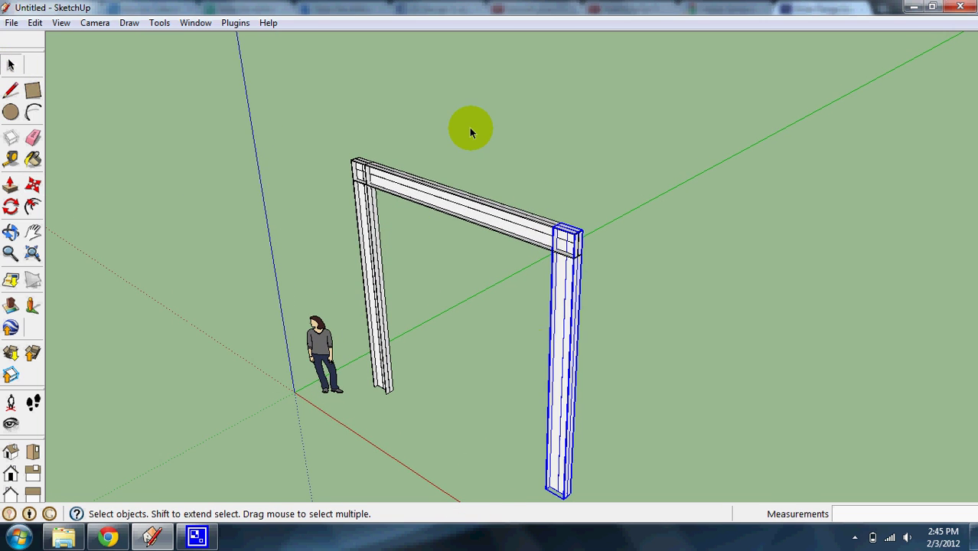
middle_drag(471, 132, 578, 375)
scroll(578, 375, down, 2)
drag(402, 92, 402, 93)
scroll(465, 151, up, 2)
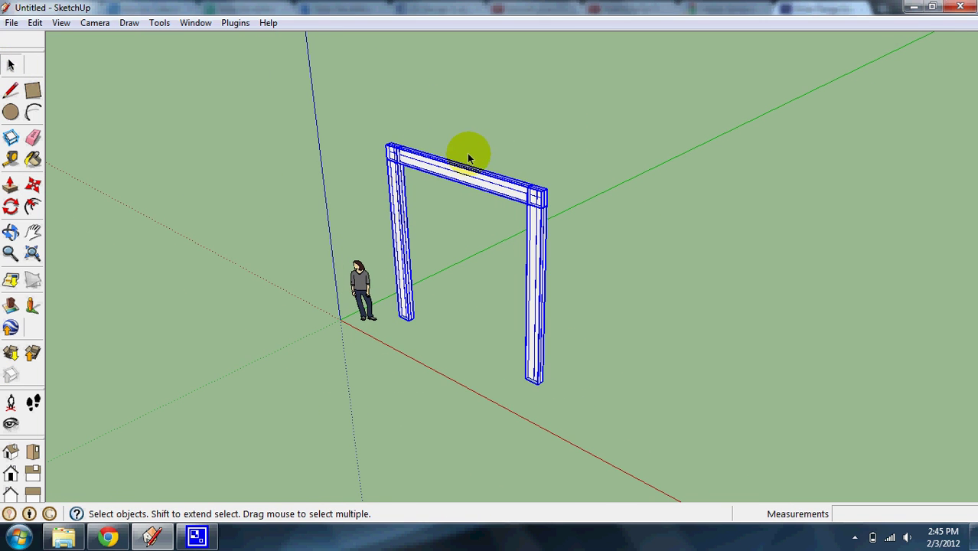
key(m)
click(524, 222)
key(ctrl)
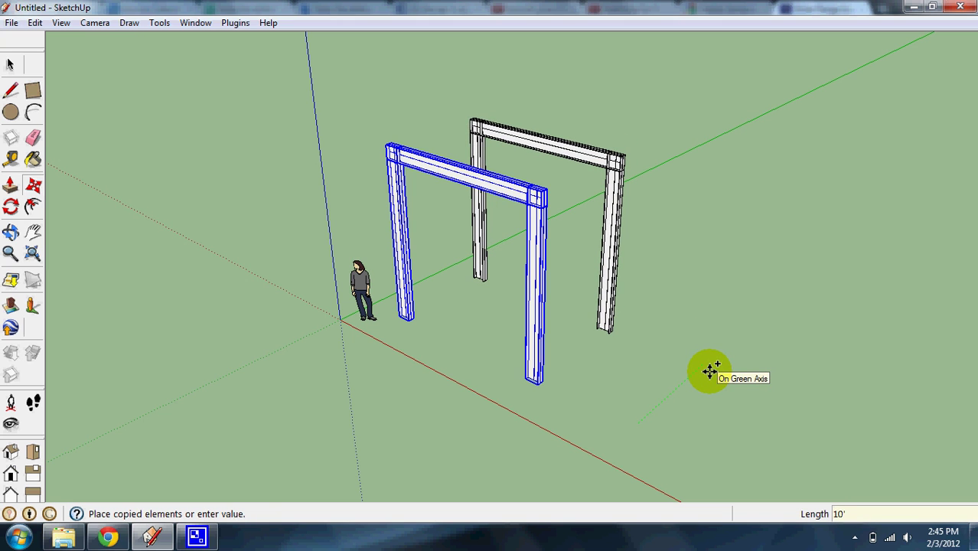
key(Return)
text(x)
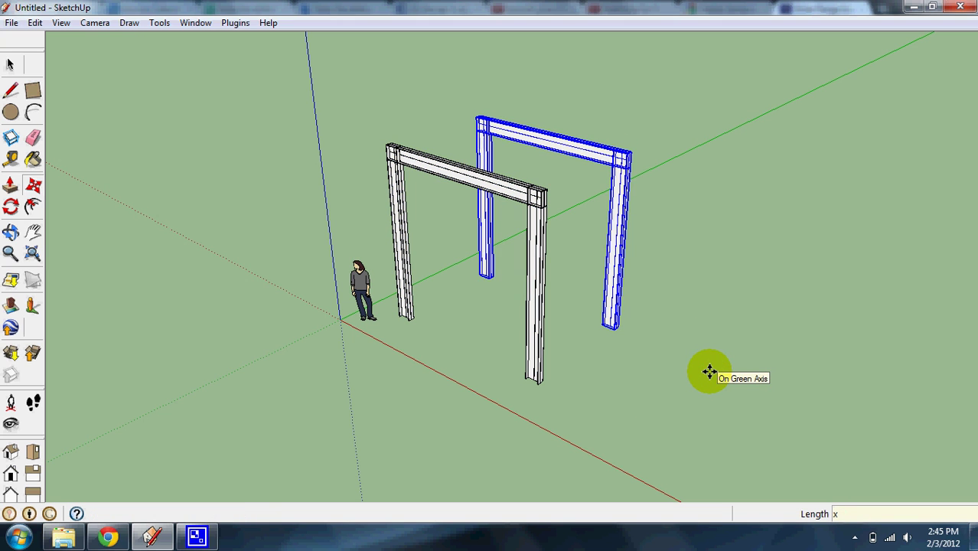
text(5)
key(Return)
scroll(664, 389, down, 3)
scroll(624, 199, up, 3)
middle_drag(625, 199, 660, 343)
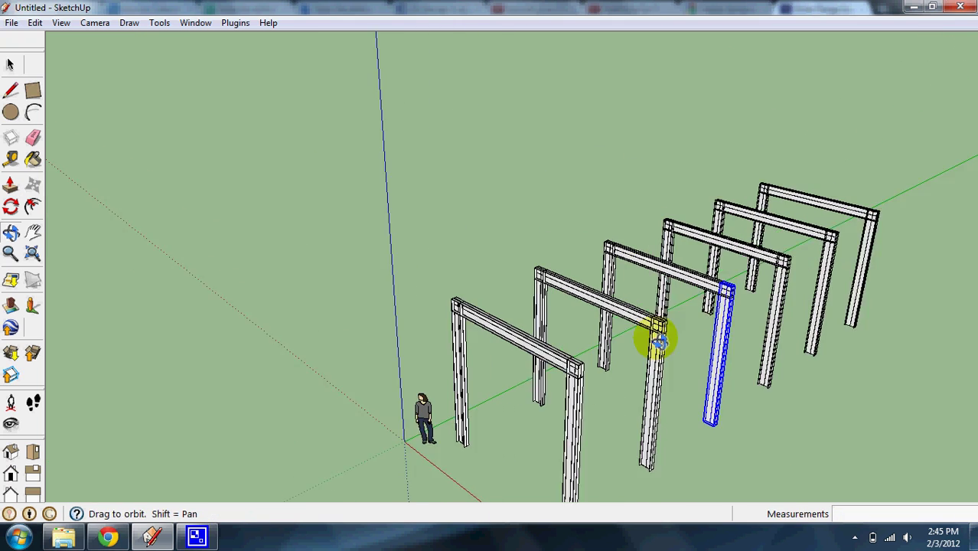
scroll(601, 214, down, 3)
scroll(582, 302, up, 2)
scroll(618, 276, down, 1)
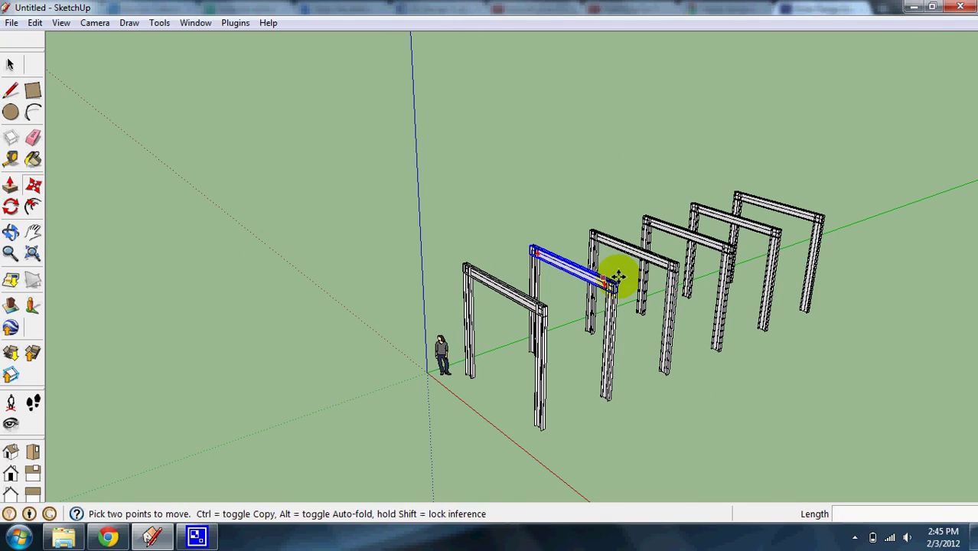
scroll(524, 384, down, 2)
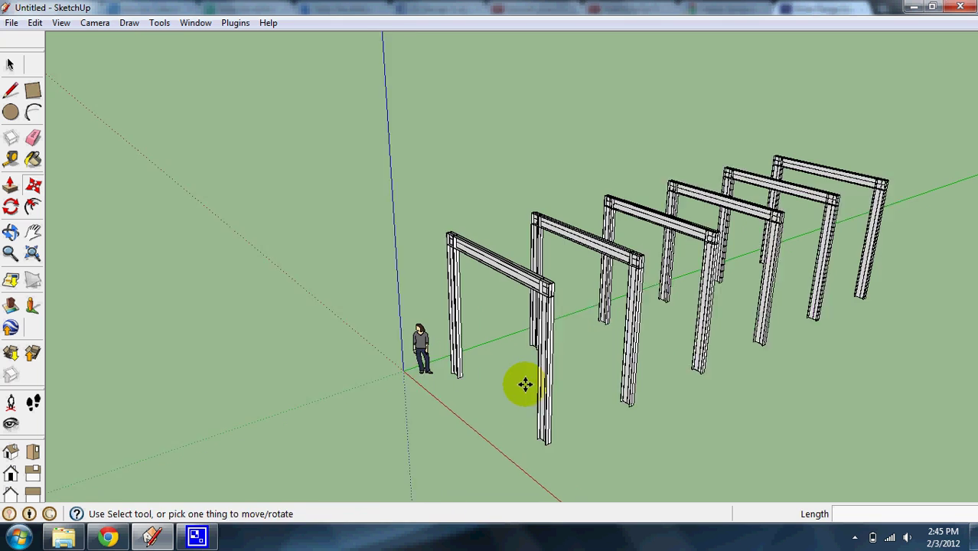
scroll(568, 371, up, 1)
scroll(605, 350, up, 1)
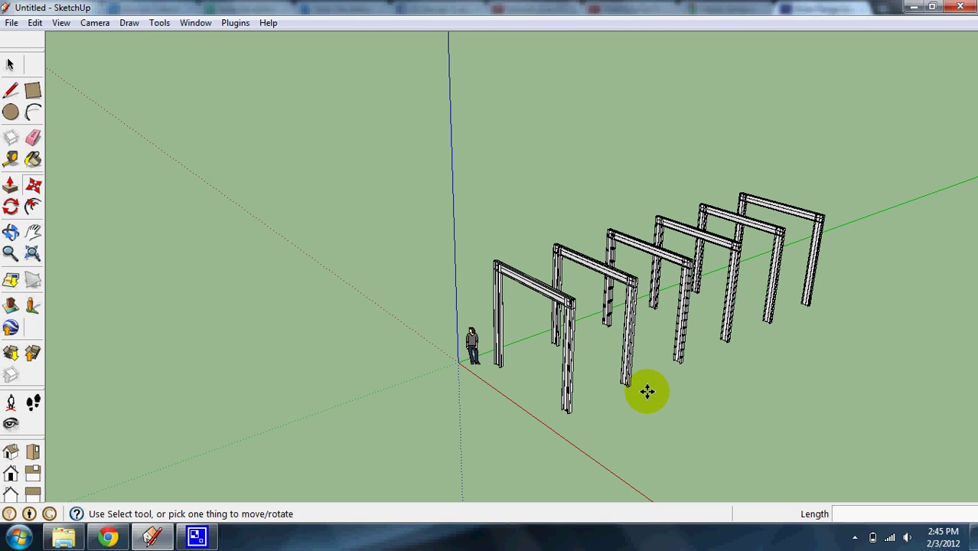
scroll(608, 402, up, 6)
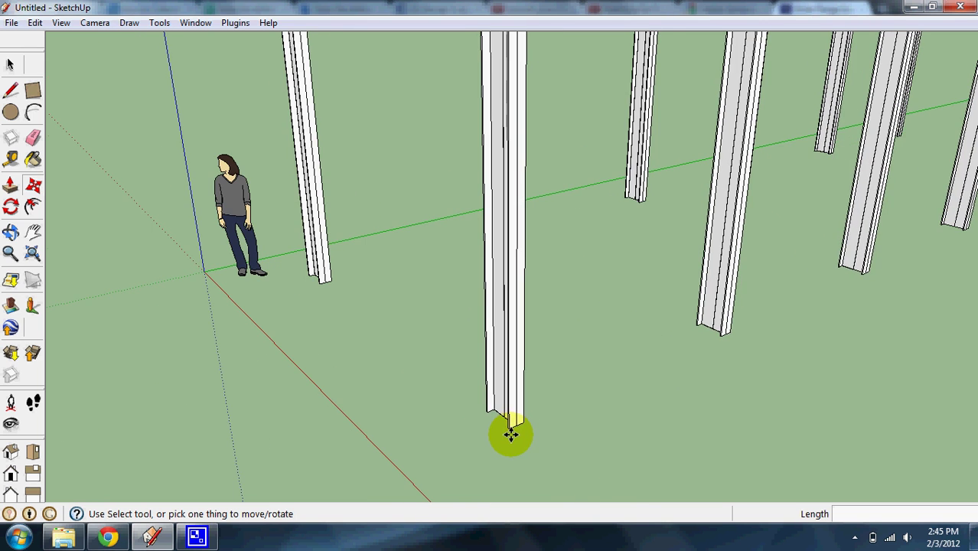
middle_drag(509, 412, 561, 402)
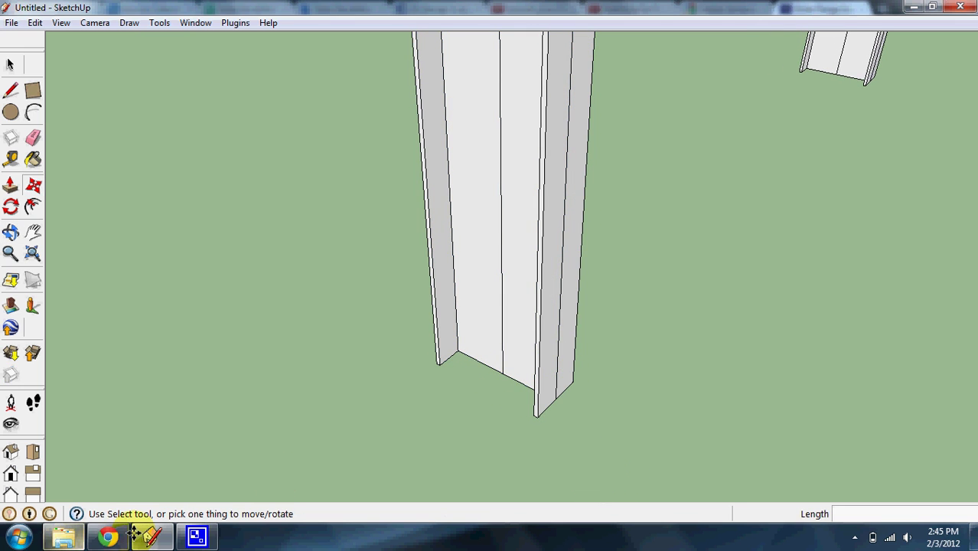
click(107, 538)
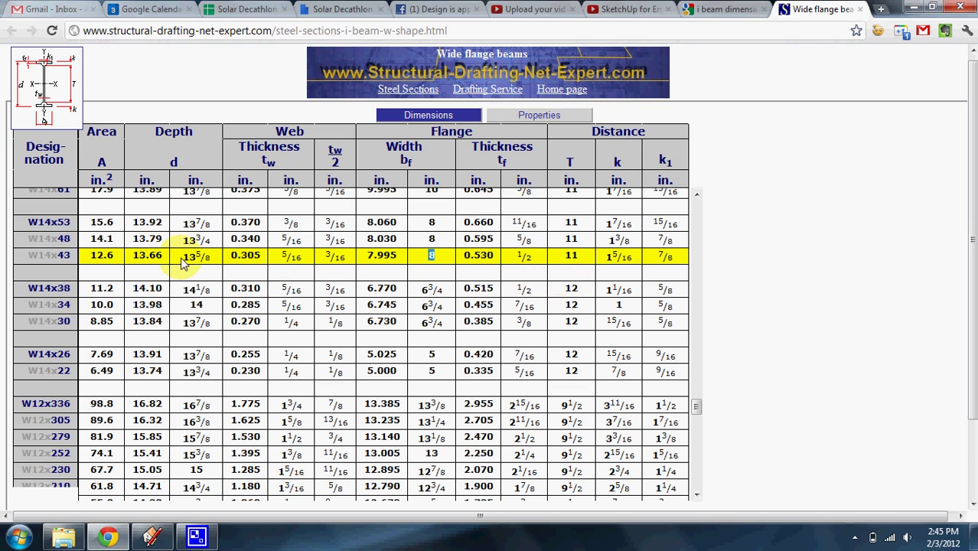
click(151, 539)
scroll(465, 356, down, 5)
Copy all the geometry from inside the nearest frame column's group.
scroll(484, 393, down, 5)
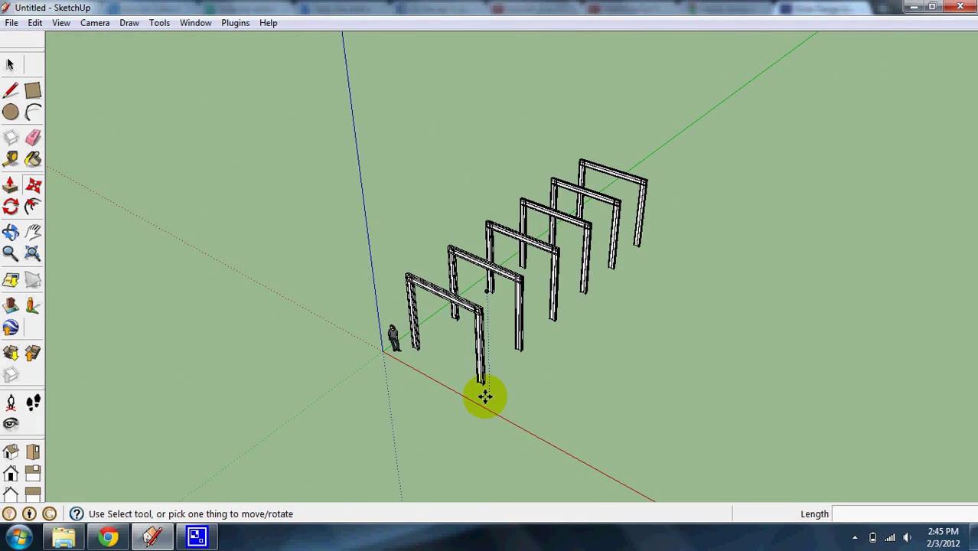
middle_drag(485, 395, 439, 334)
scroll(459, 409, up, 5)
scroll(461, 412, down, 2)
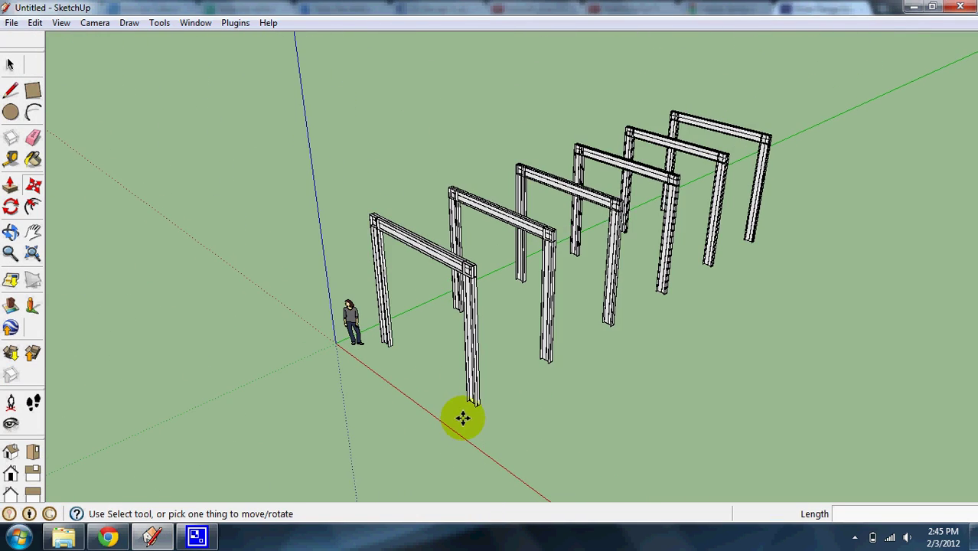
scroll(462, 392, up, 3)
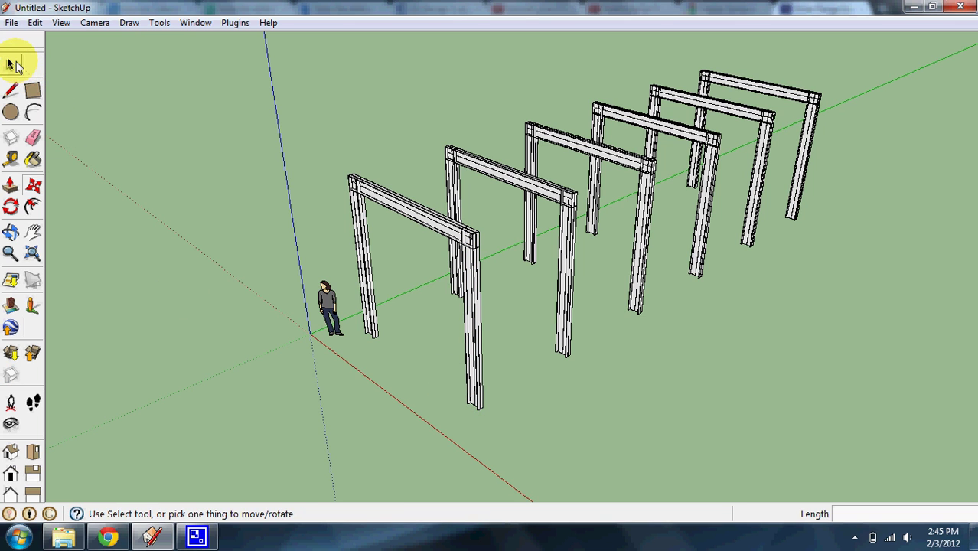
click(12, 65)
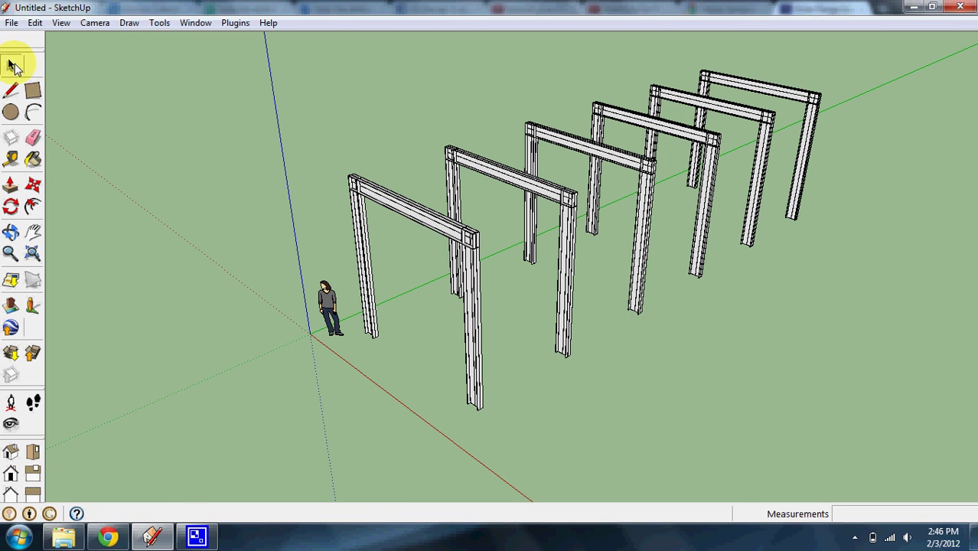
scroll(467, 414, up, 2)
double_click(479, 393)
triple_click(479, 398)
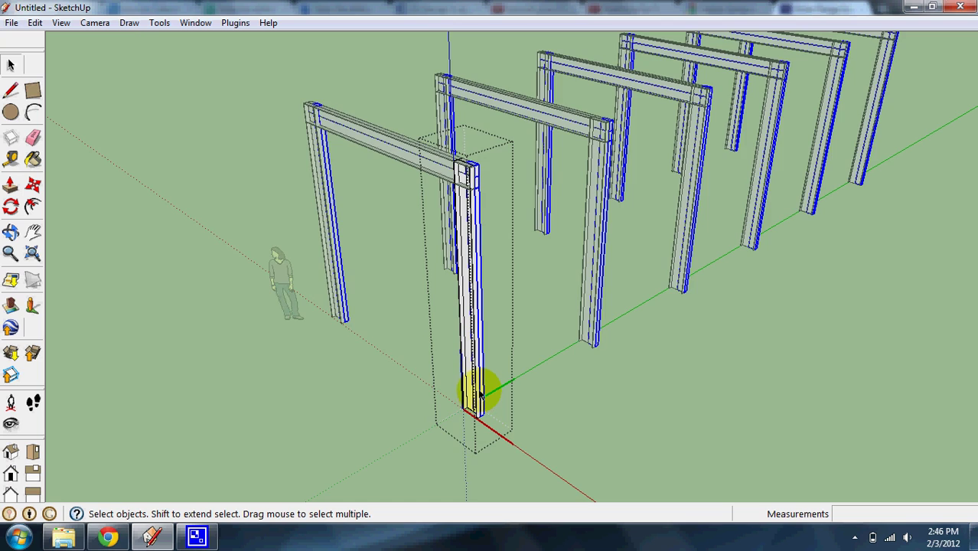
scroll(479, 399, up, 3)
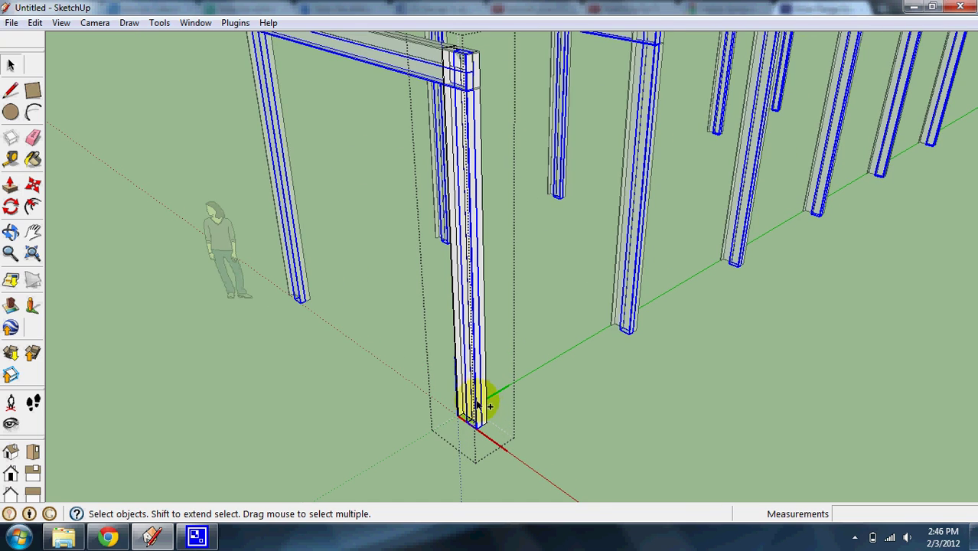
key(ctrl+c)
click(381, 401)
Paste the column geometry onto the ground beside the scale figure.
scroll(381, 401, down, 6)
key(ctrl+v)
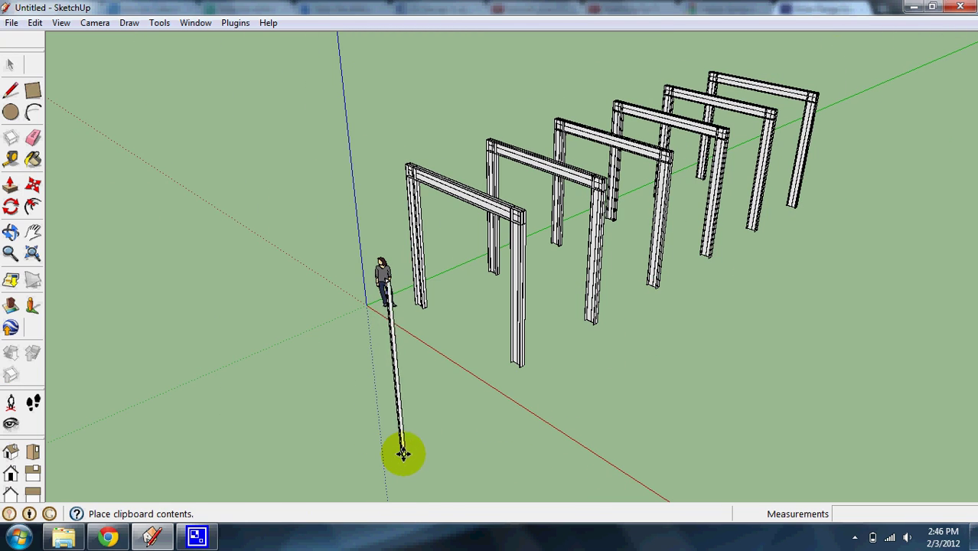
click(404, 454)
scroll(394, 301, up, 2)
scroll(392, 297, up, 3)
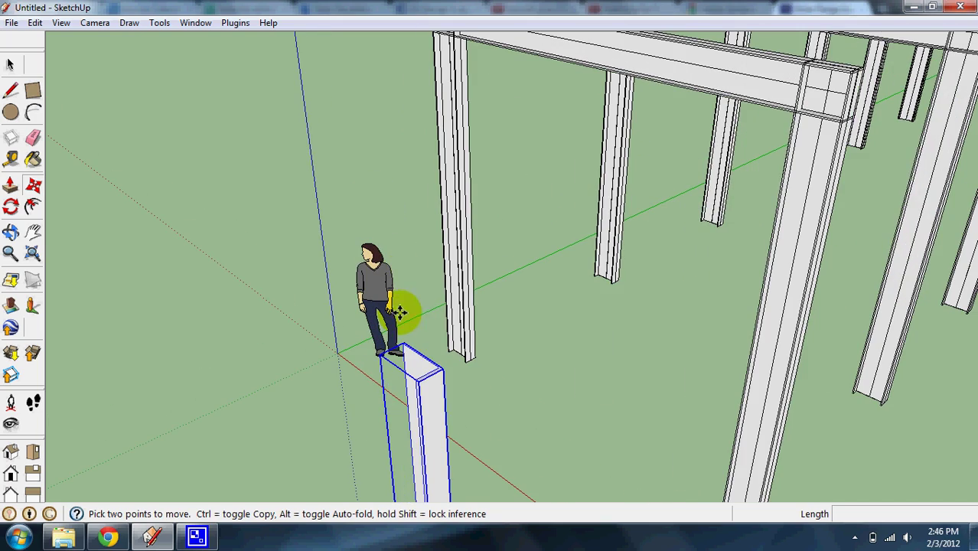
middle_drag(432, 395, 504, 400)
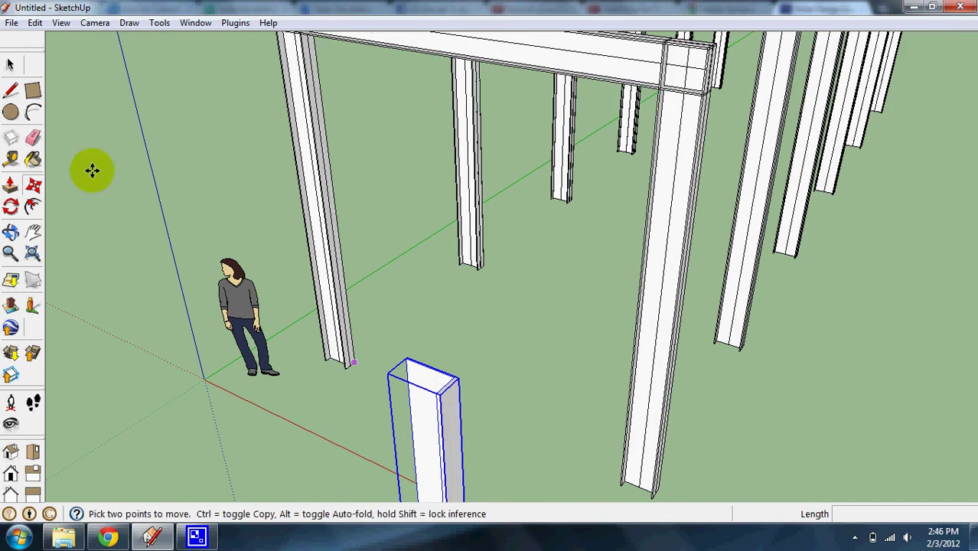
Open the pasted column for editing and orbit to view its top end.
double_click(415, 388)
middle_drag(415, 389, 530, 300)
scroll(531, 299, up, 3)
scroll(452, 340, up, 5)
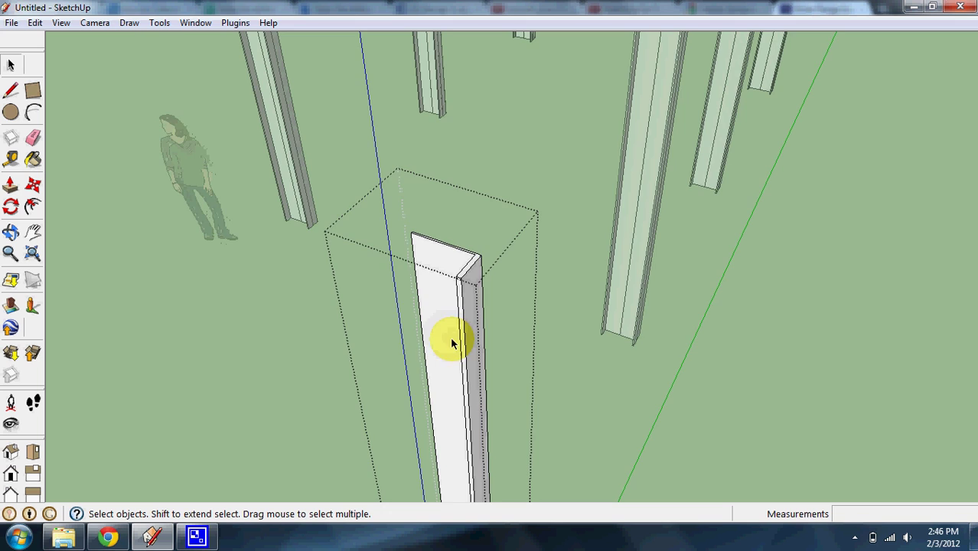
middle_drag(433, 285, 352, 226)
Start a line at the column's top corner, checking beam dimensions in the browser.
click(11, 90)
click(452, 322)
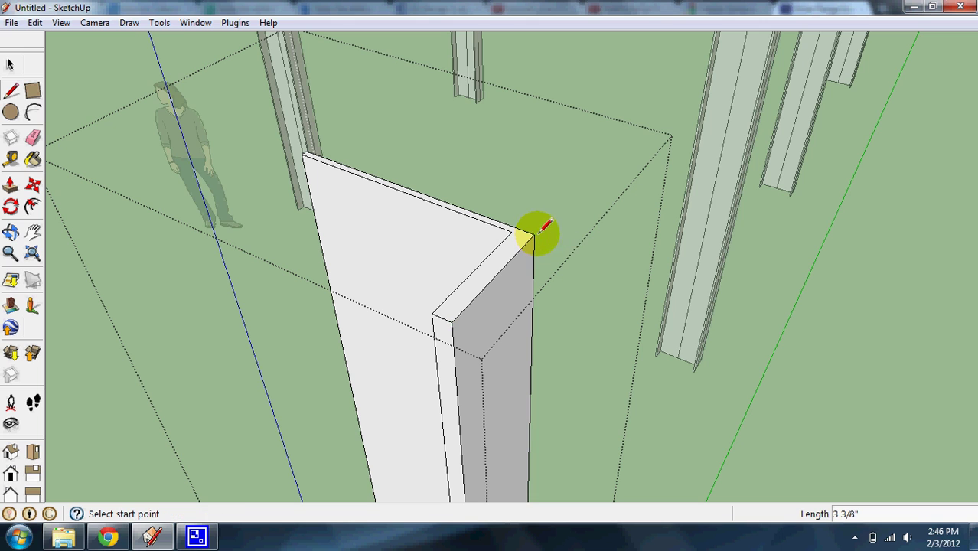
click(123, 539)
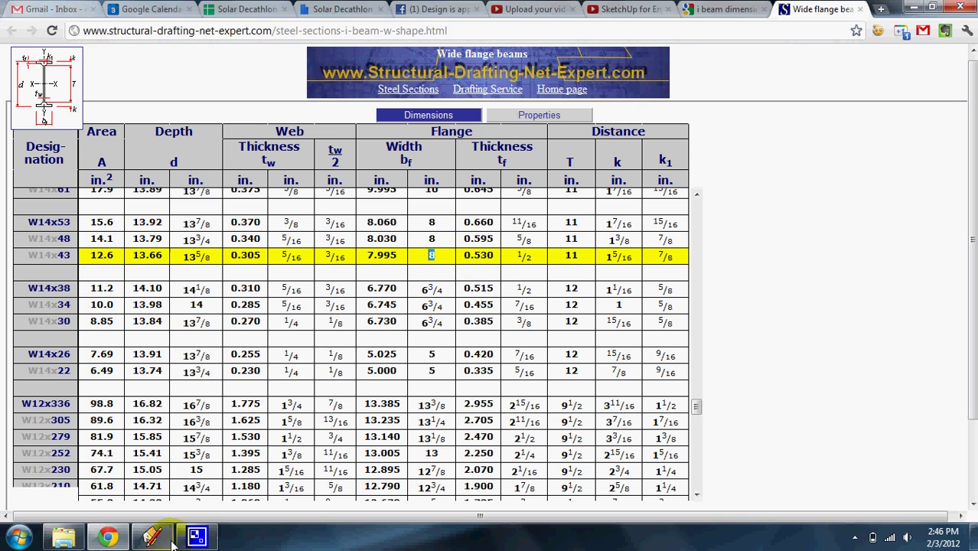
key(alt+Tab)
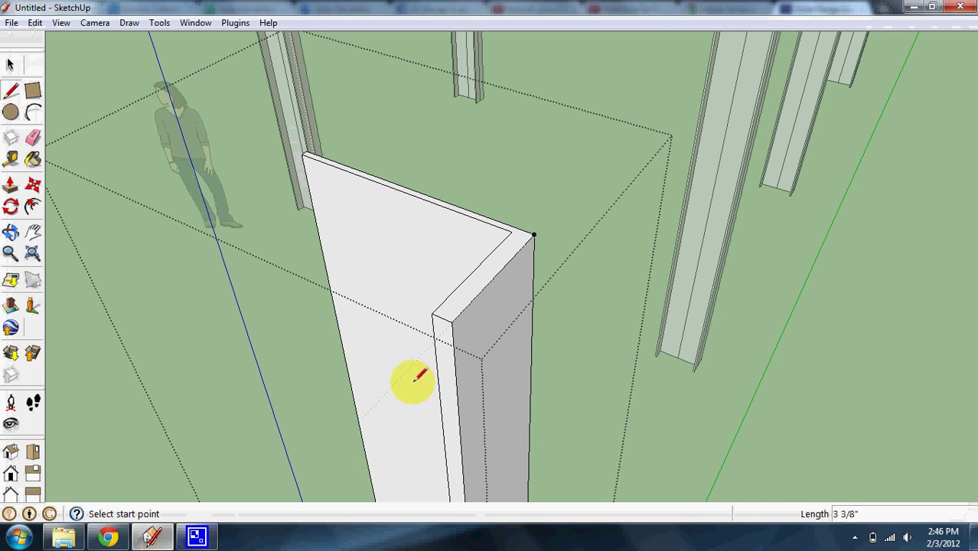
click(451, 322)
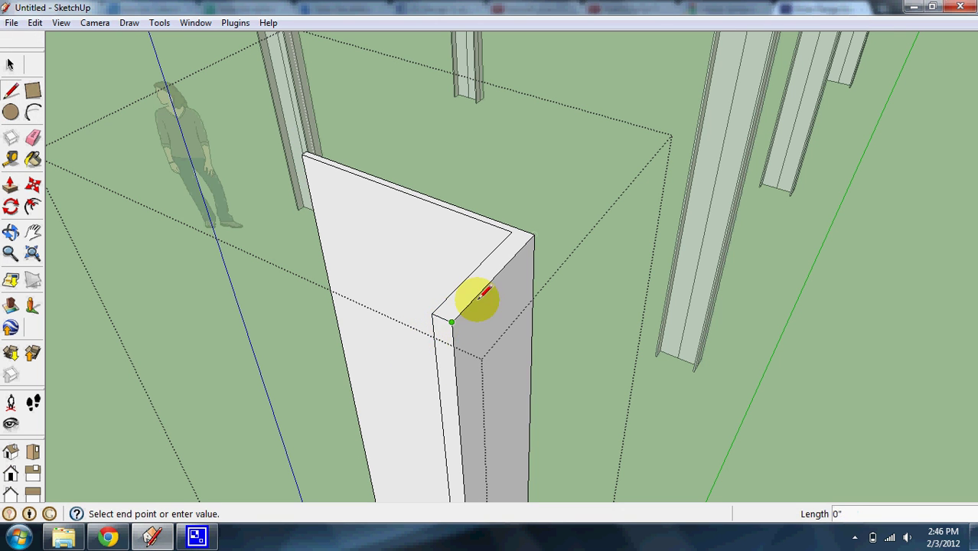
End the line at the fin's top corner and push/pull the narrow edge strip 5/8 in.
click(535, 232)
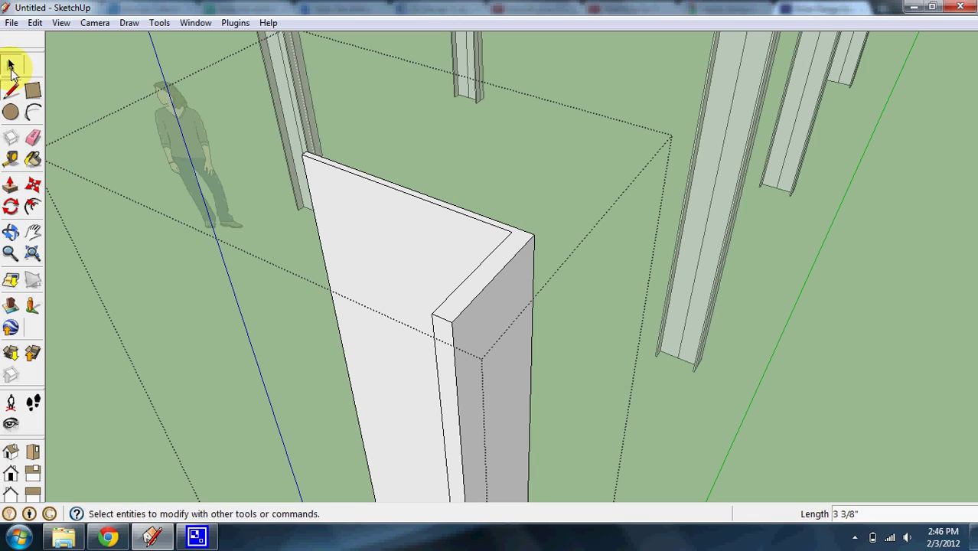
click(11, 65)
scroll(448, 325, up, 2)
scroll(490, 230, down, 4)
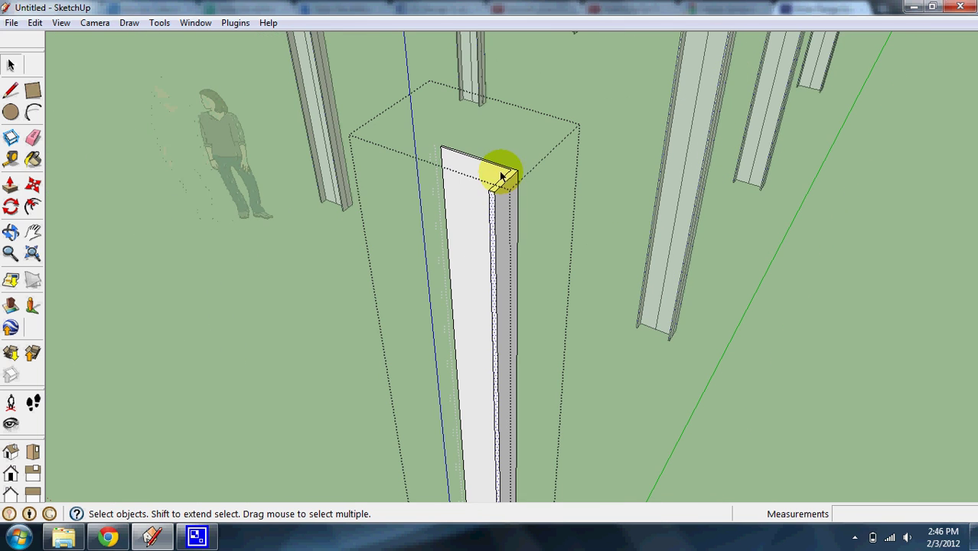
click(11, 185)
scroll(482, 196, up, 4)
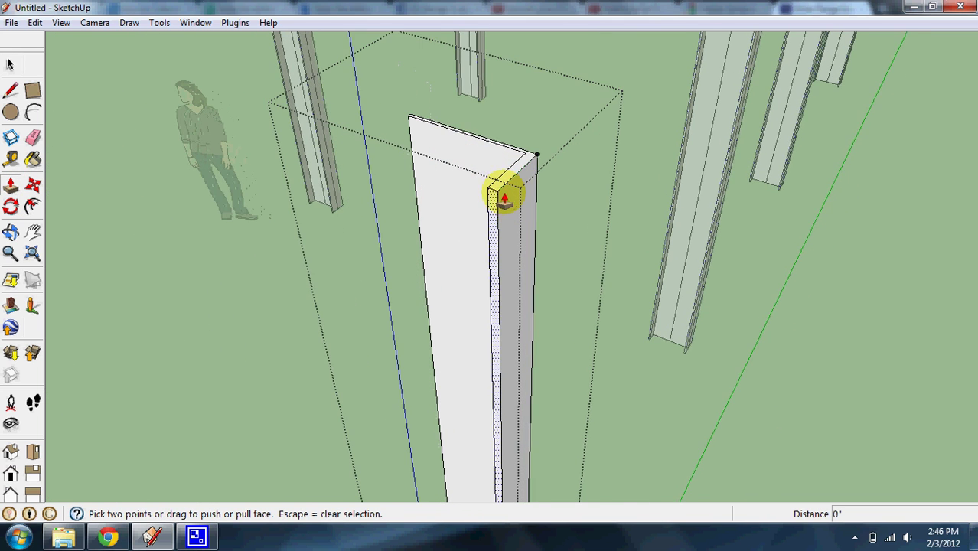
drag(493, 219, 479, 228)
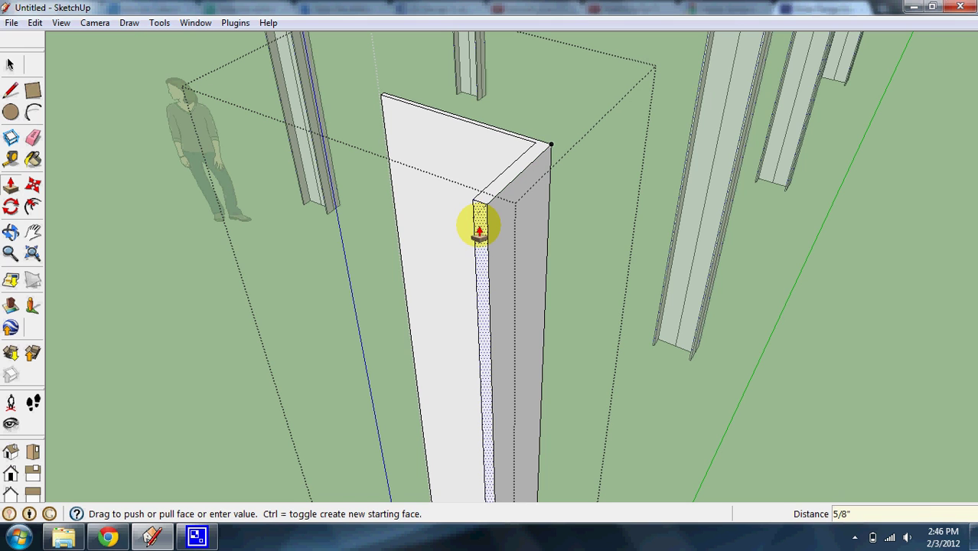
Start another line at the fin corner and check the W14x43 flange table in Chrome.
click(11, 90)
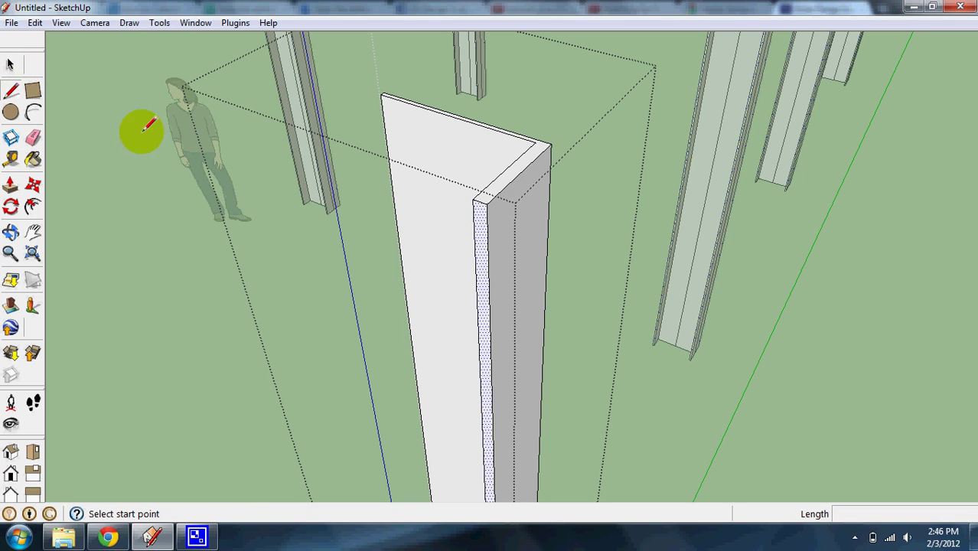
click(487, 204)
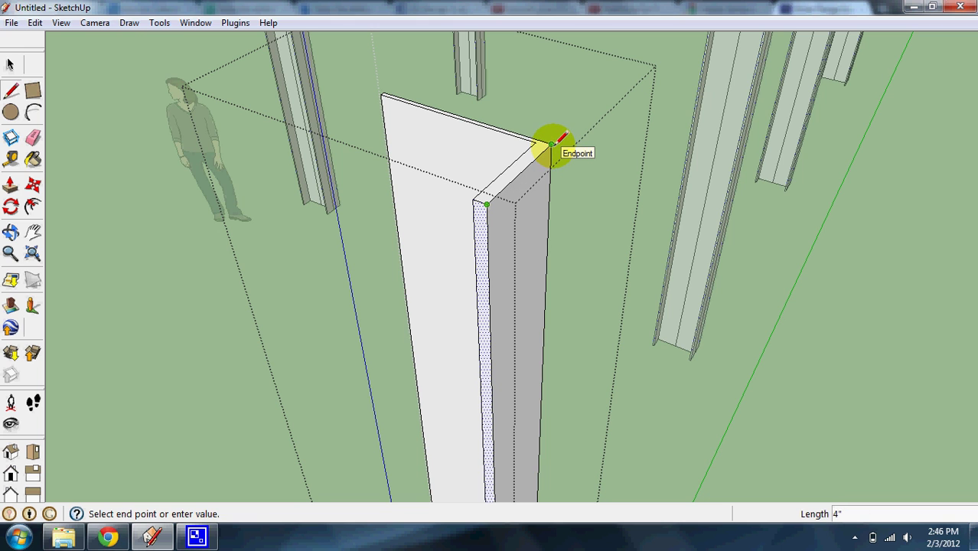
click(117, 536)
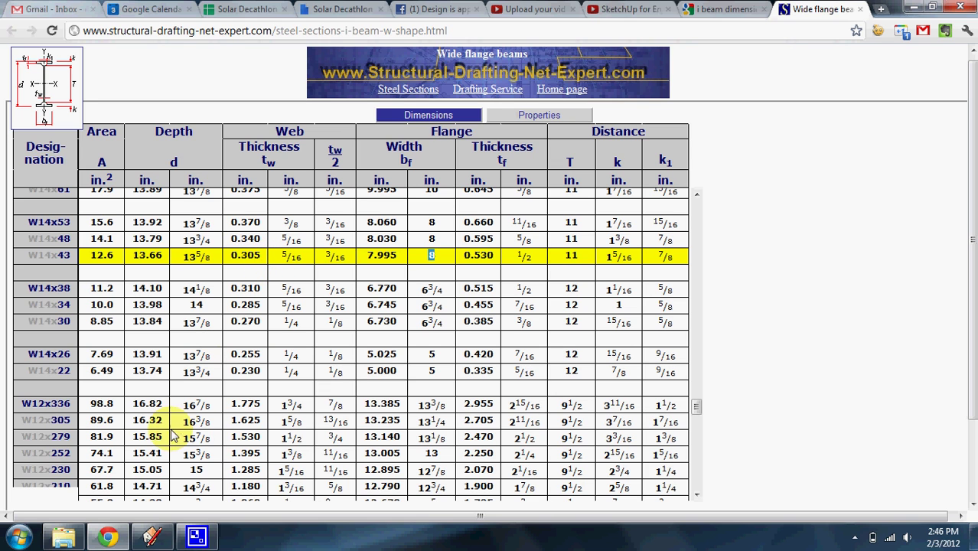
Back in SketchUp, box-select the thin white plate beside the grey face.
click(160, 538)
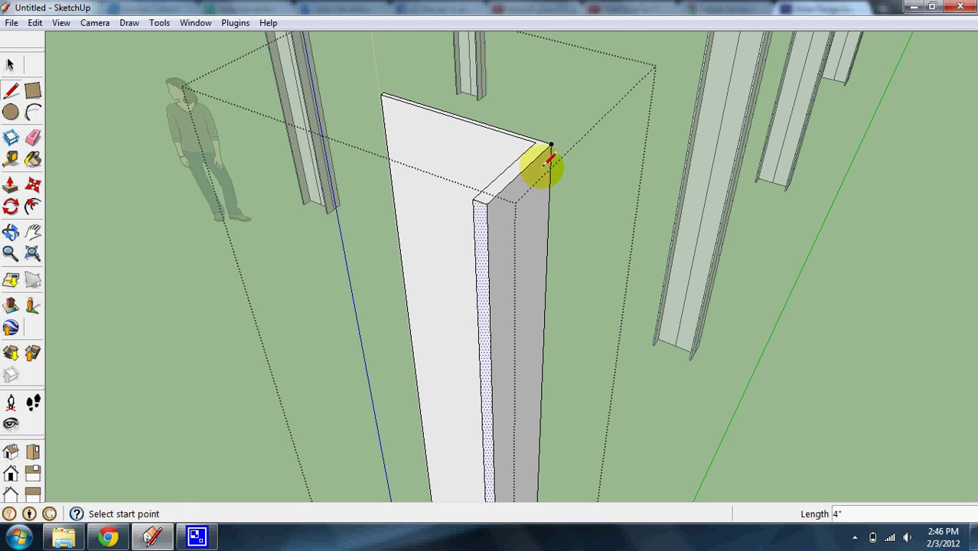
mouse_move(546, 163)
middle_down()
mouse_move(485, 207)
mouse_move(631, 214)
mouse_move(419, 279)
mouse_move(498, 212)
mouse_move(542, 199)
mouse_move(538, 271)
middle_up()
scroll(468, 239, up, 3)
click(9, 67)
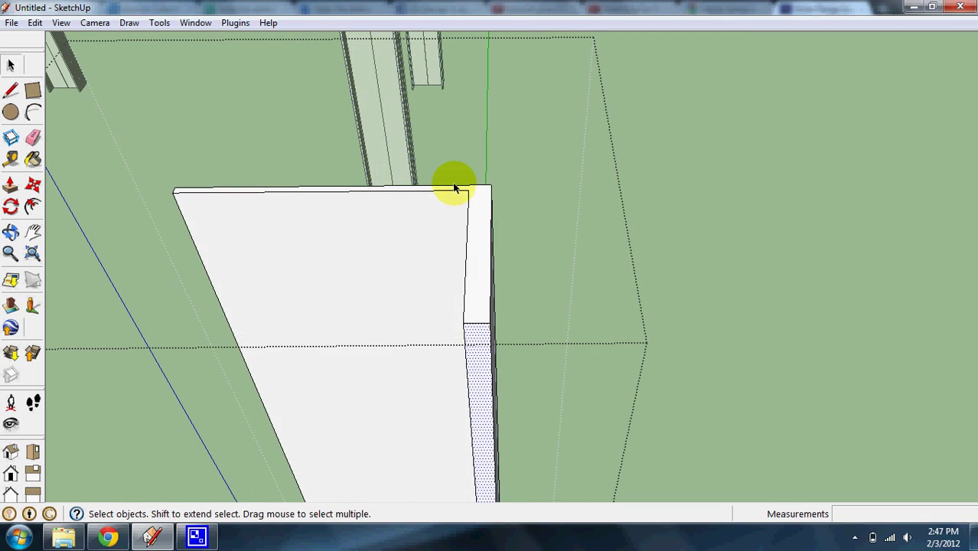
scroll(548, 251, down, 5)
scroll(504, 216, up, 5)
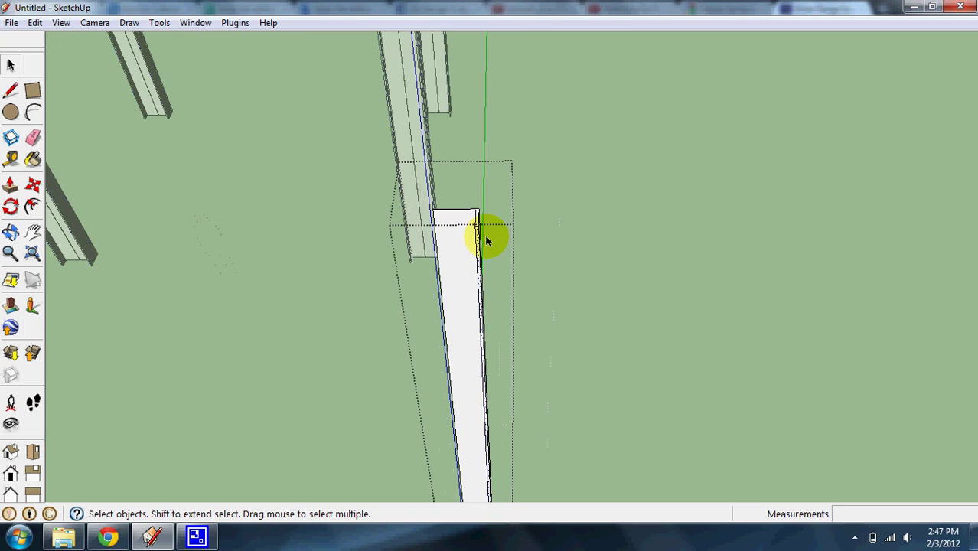
middle_drag(486, 240, 415, 233)
scroll(483, 170, up, 3)
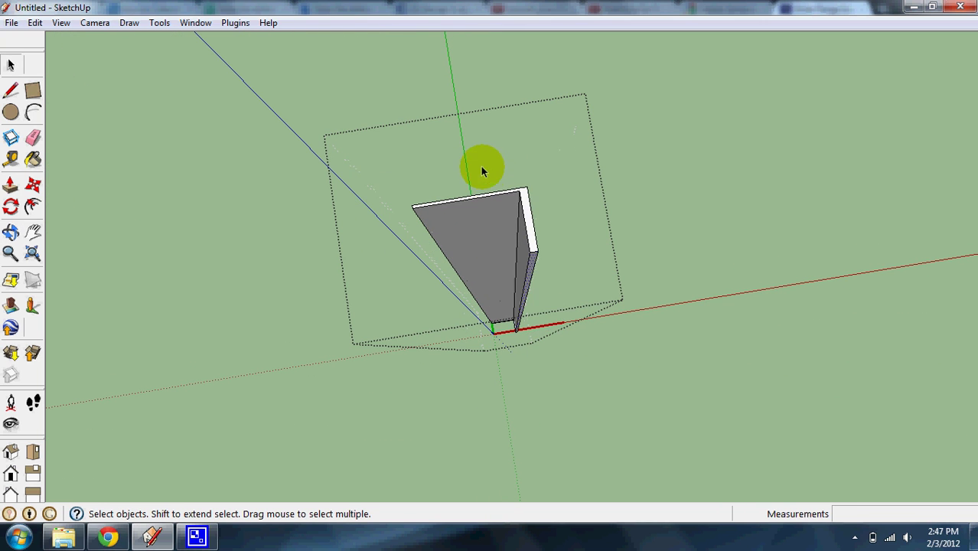
drag(549, 346, 469, 154)
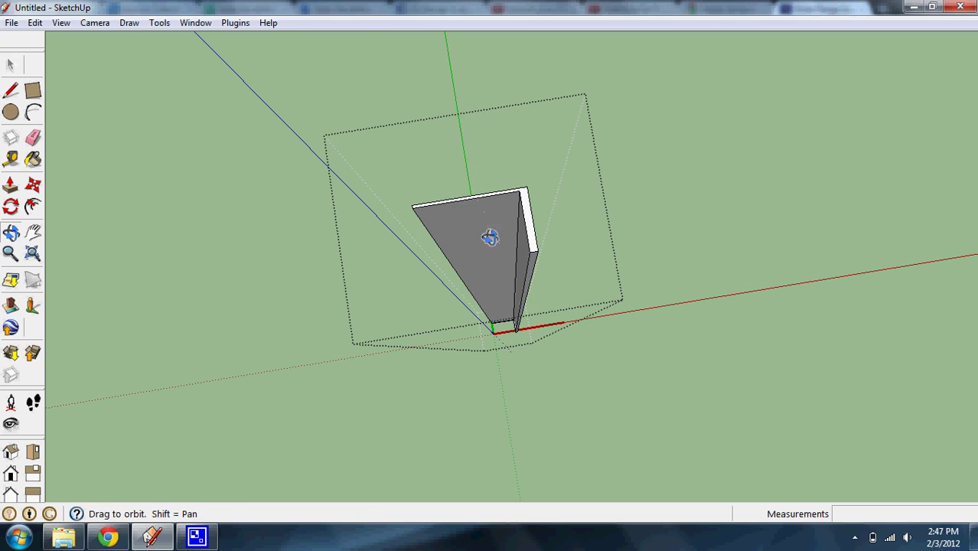
Move the white plate sideways along the red axis, reshaping the fin profile.
middle_drag(490, 237, 503, 163)
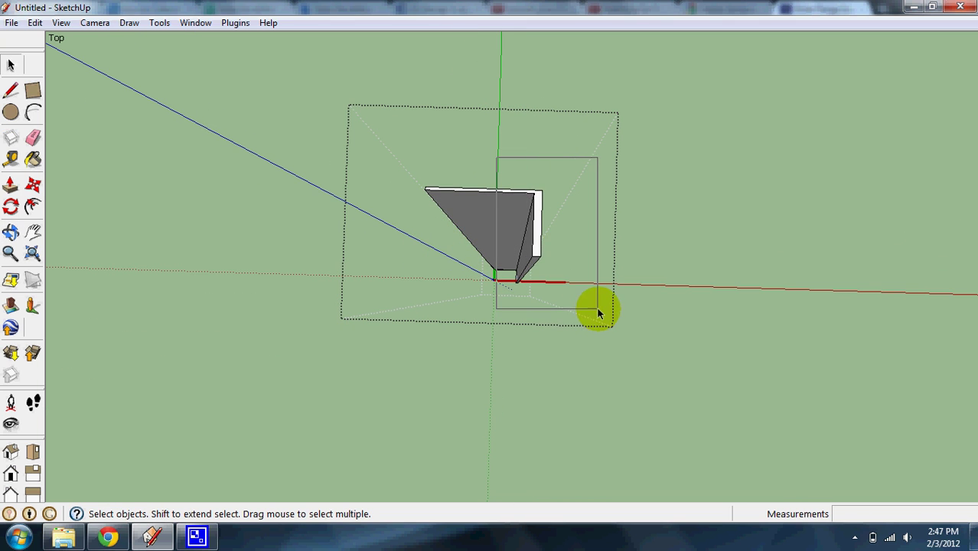
middle_drag(519, 255, 536, 222)
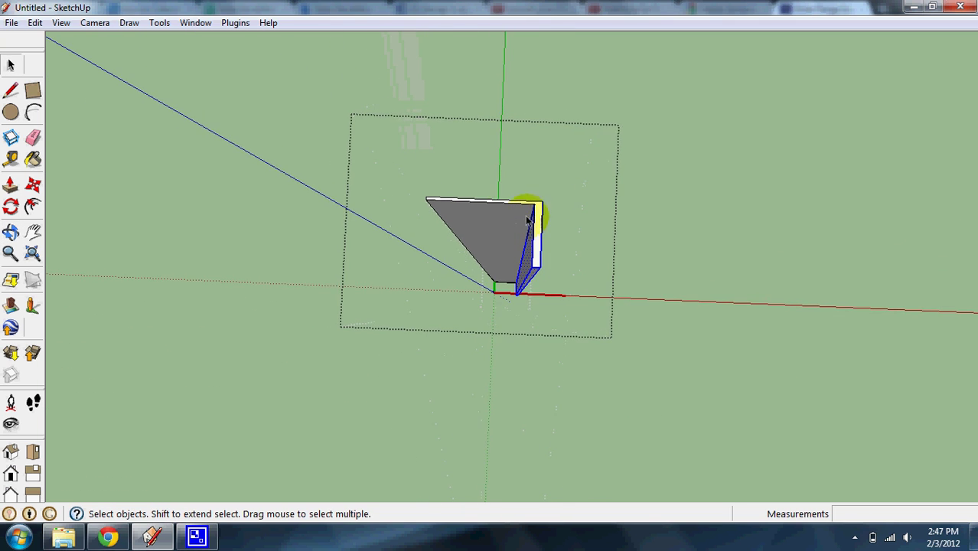
scroll(537, 222, up, 2)
click(506, 215)
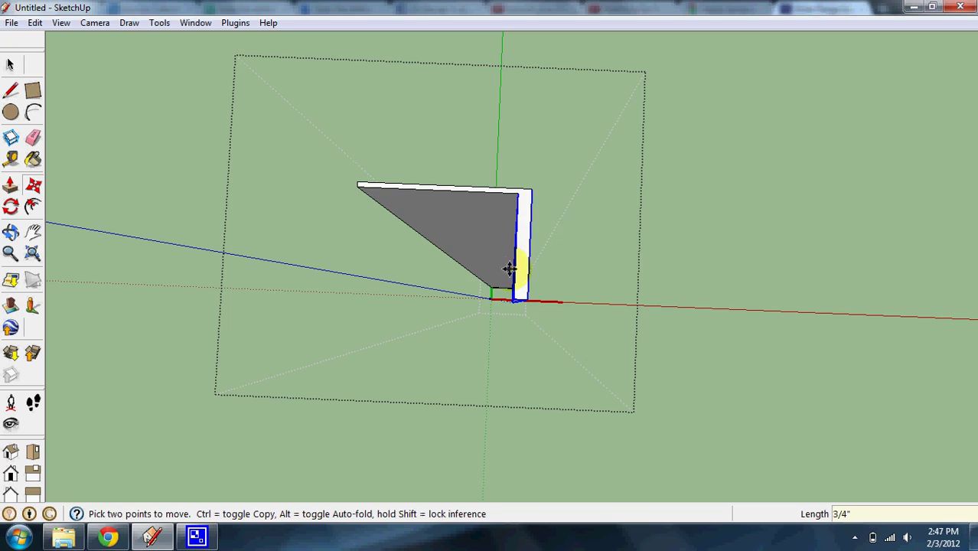
middle_drag(509, 269, 524, 301)
Orbit around the arches and column, clearing the arch selection with the Select tool.
scroll(513, 410, down, 6)
scroll(564, 136, up, 5)
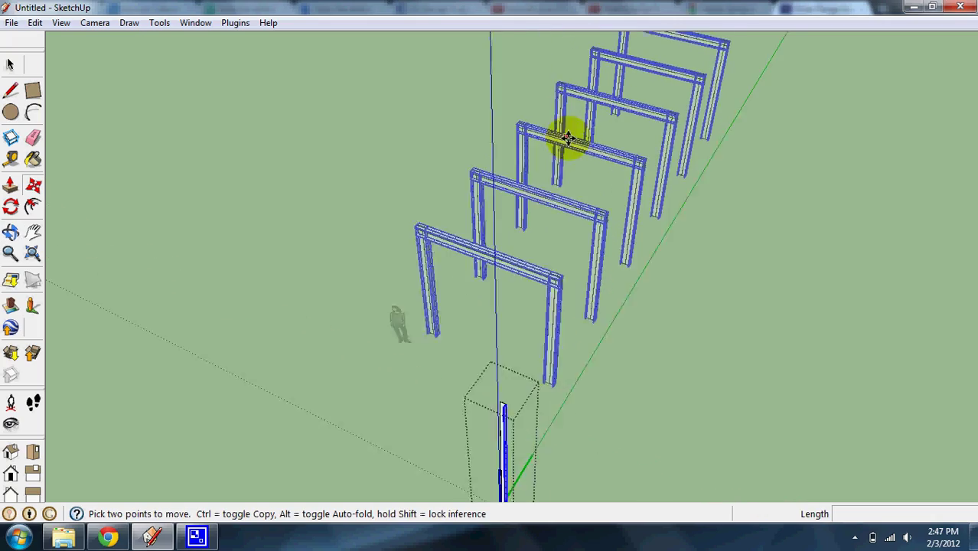
scroll(539, 414, up, 3)
middle_drag(533, 415, 614, 324)
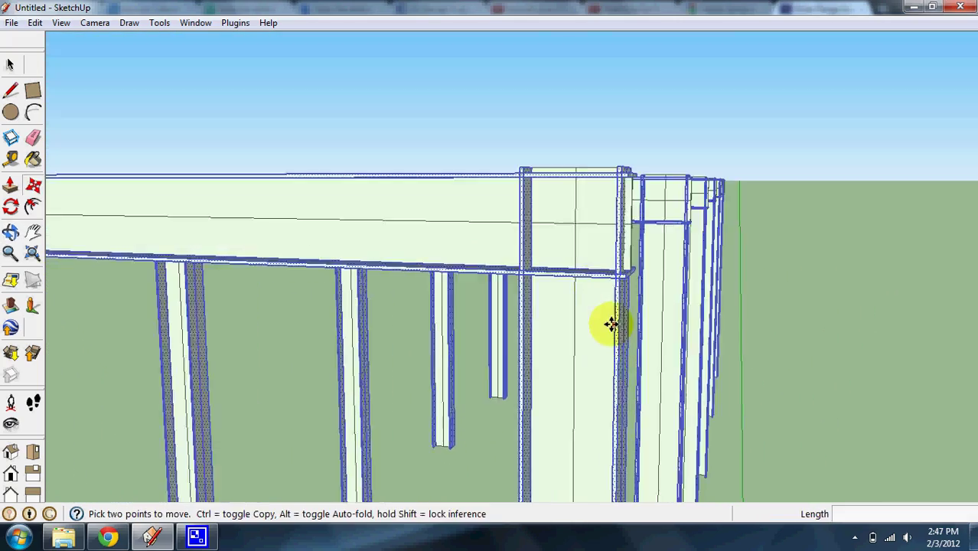
scroll(641, 242, down, 4)
scroll(647, 250, down, 3)
middle_drag(651, 258, 536, 345)
scroll(620, 218, up, 2)
click(9, 65)
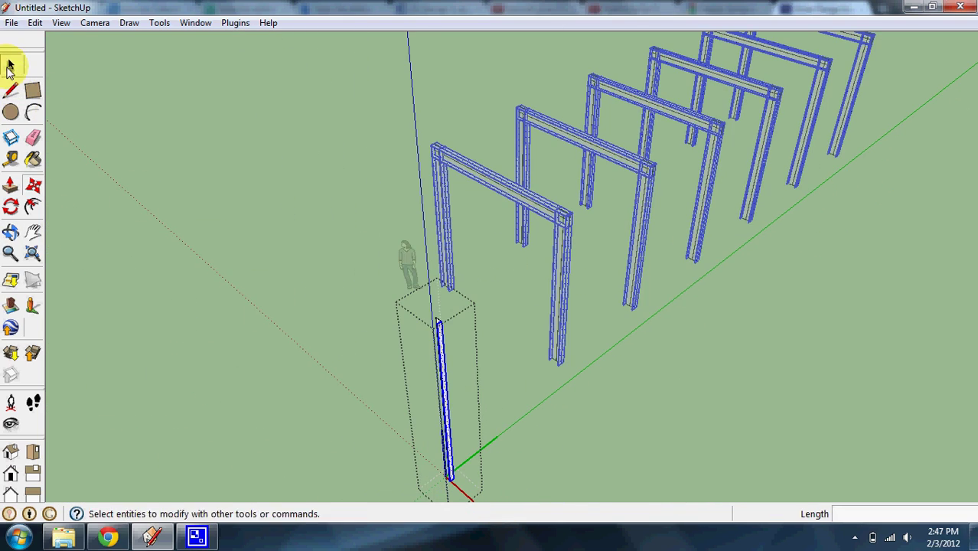
click(392, 418)
scroll(557, 240, up, 6)
middle_drag(633, 406, 664, 321)
scroll(535, 312, down, 5)
Check the W14x43 section sizes in the beam table in Chrome, then view the column-beam joint.
click(108, 537)
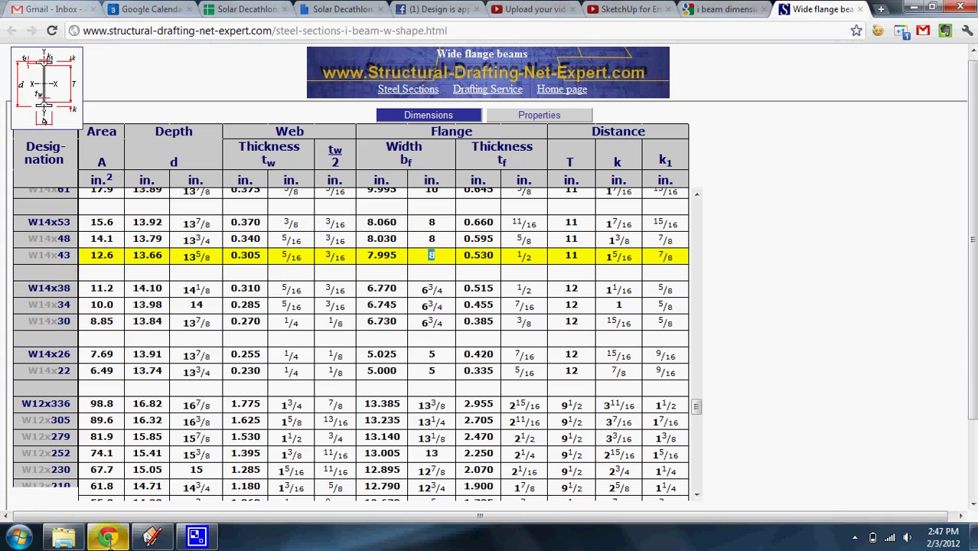
click(137, 538)
scroll(492, 235, down, 3)
middle_drag(497, 241, 589, 126)
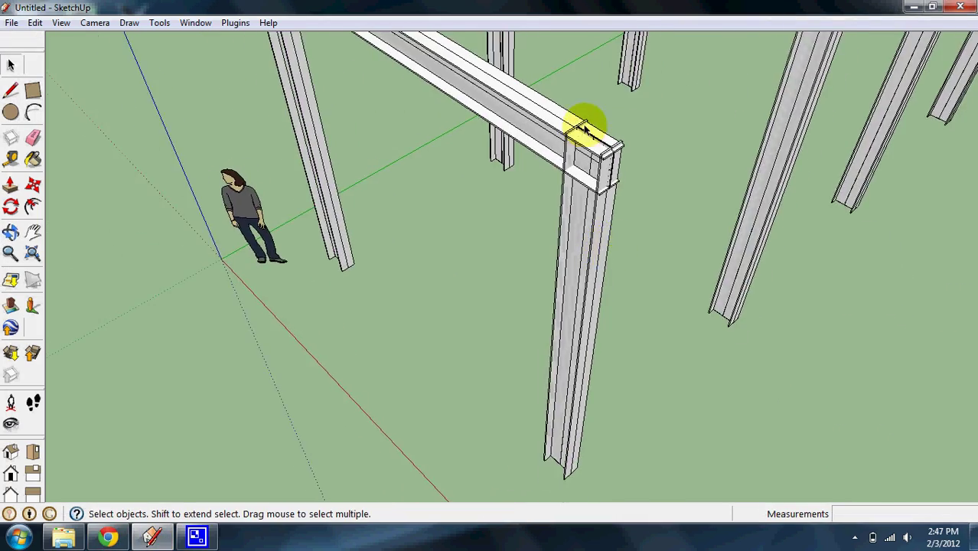
scroll(618, 170, up, 5)
scroll(533, 191, up, 2)
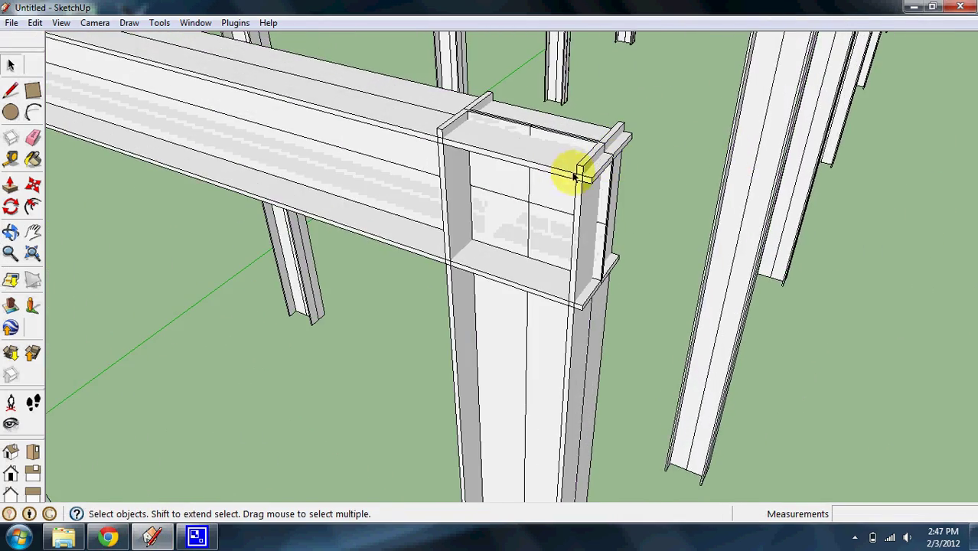
scroll(505, 153, down, 10)
Orbit around the six-frame row to bring the standalone white post into view.
middle_drag(528, 322, 499, 293)
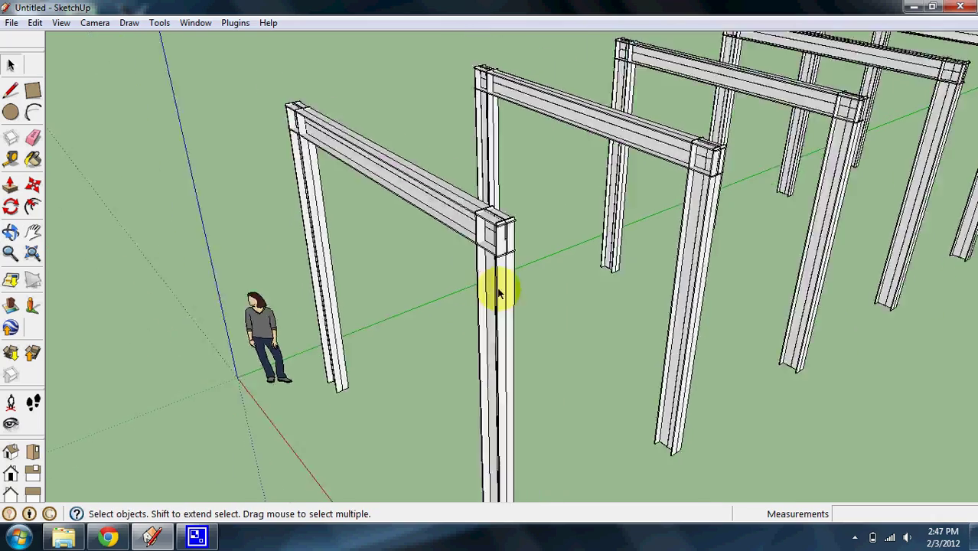
scroll(640, 313, down, 5)
scroll(641, 309, up, 5)
middle_drag(621, 356, 359, 334)
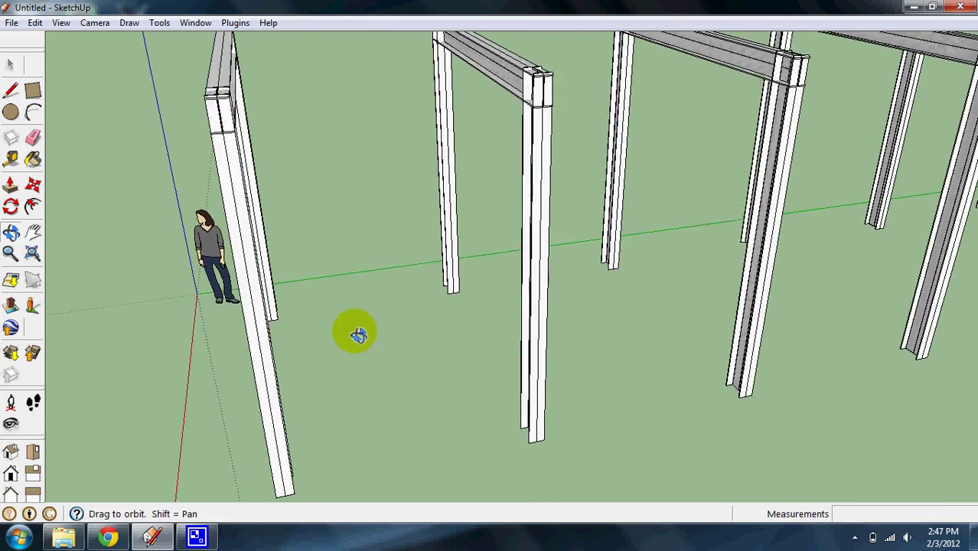
scroll(441, 346, down, 6)
middle_drag(683, 349, 440, 310)
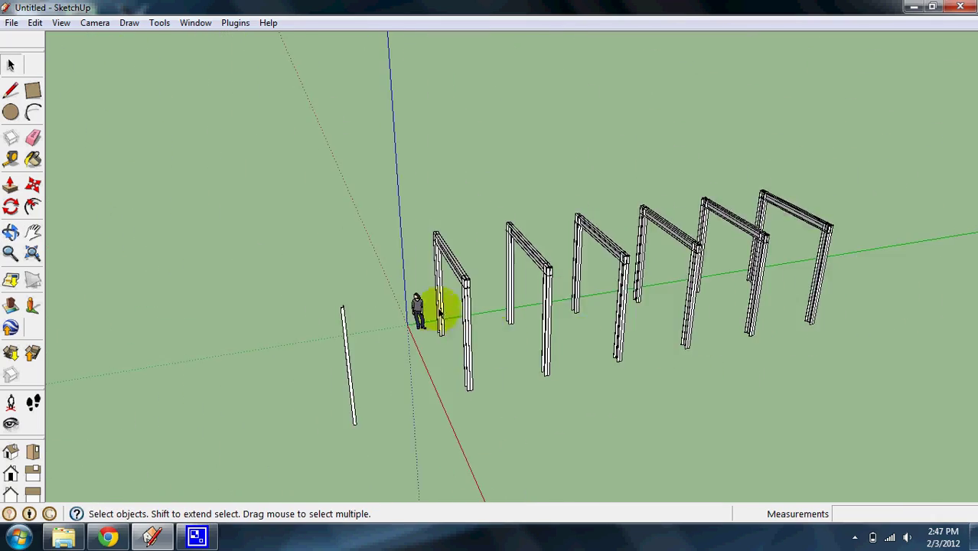
scroll(452, 299, up, 4)
middle_drag(463, 266, 692, 277)
scroll(515, 305, down, 2)
scroll(546, 358, up, 3)
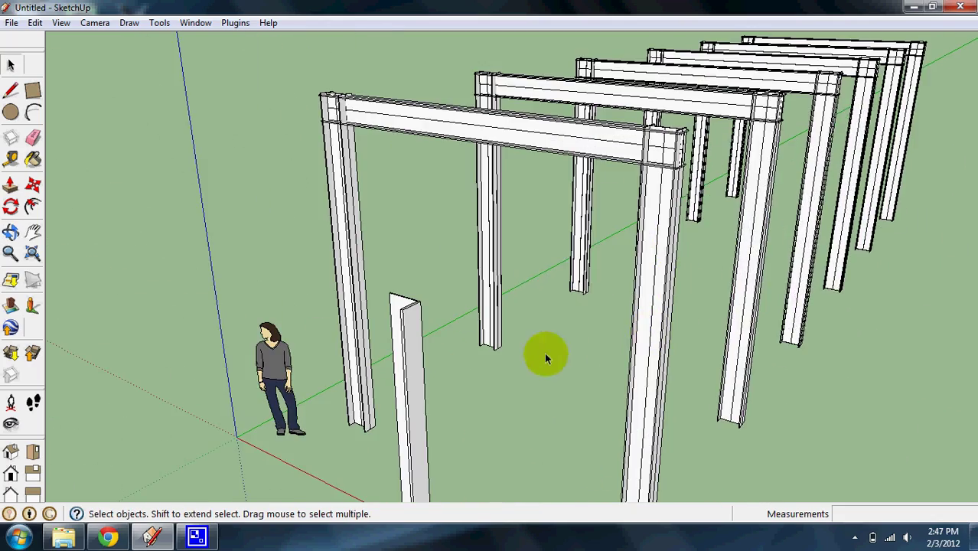
scroll(546, 359, down, 2)
scroll(542, 306, up, 1)
middle_drag(542, 306, 581, 375)
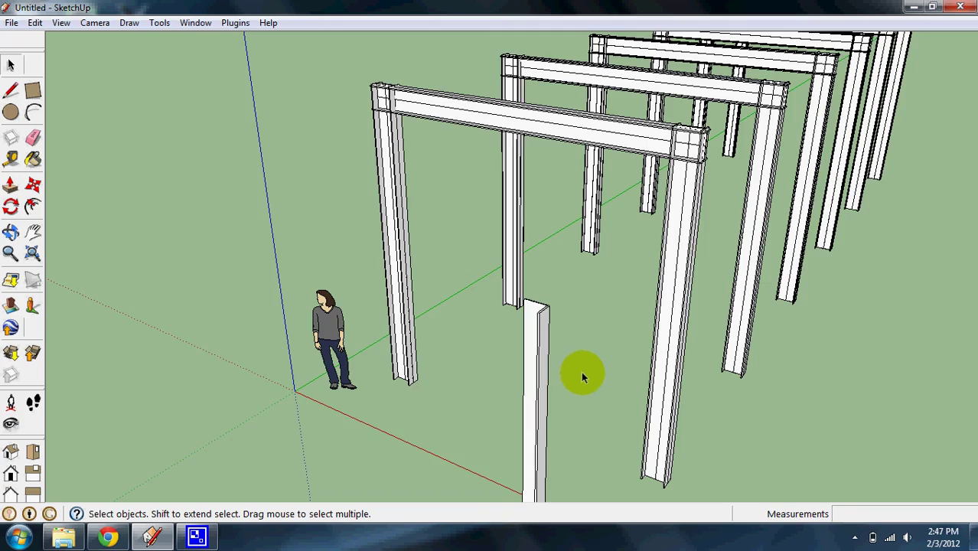
scroll(562, 352, up, 3)
scroll(651, 302, down, 2)
scroll(701, 303, down, 1)
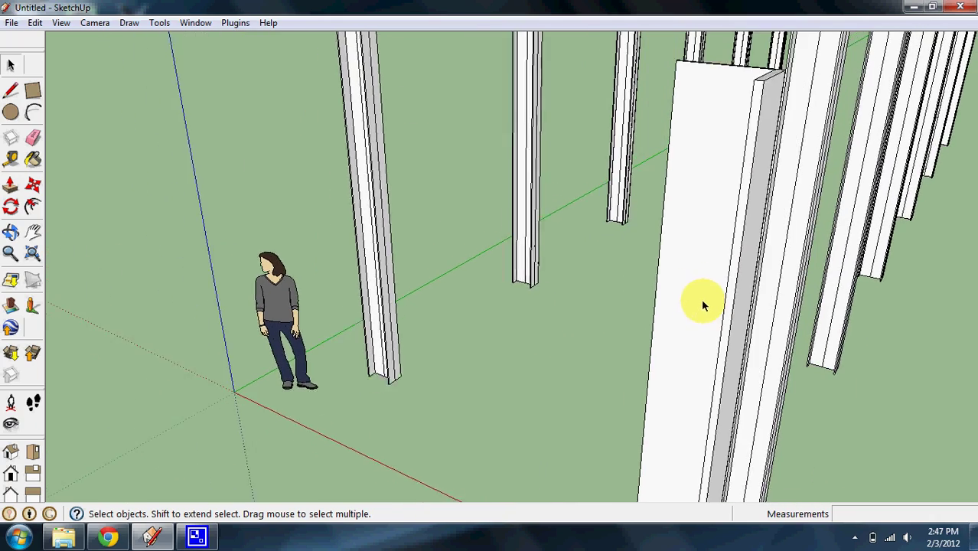
scroll(703, 305, down, 2)
middle_drag(757, 253, 720, 235)
Open the white post group for editing and extrude one of its faces outward.
double_click(720, 236)
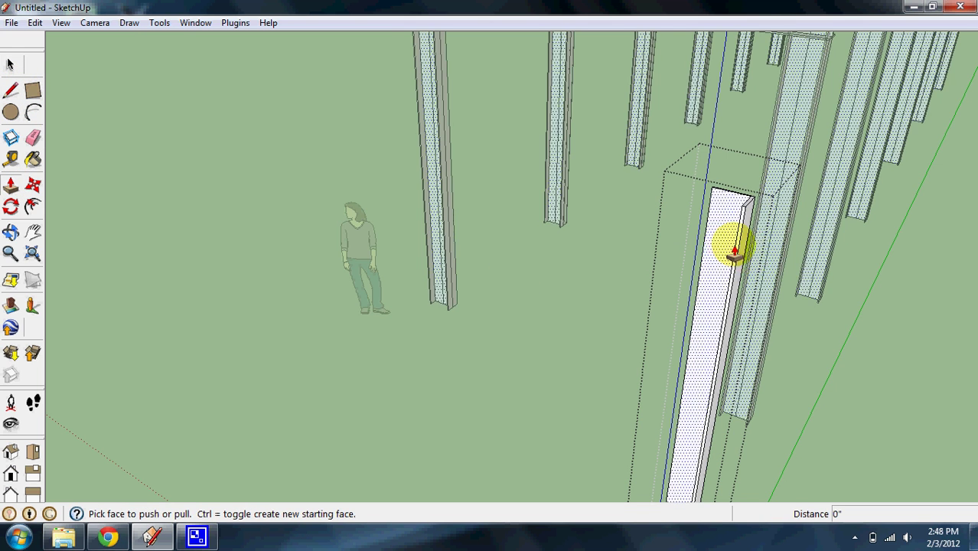
scroll(736, 247, up, 2)
drag(738, 247, 665, 342)
scroll(662, 360, down, 3)
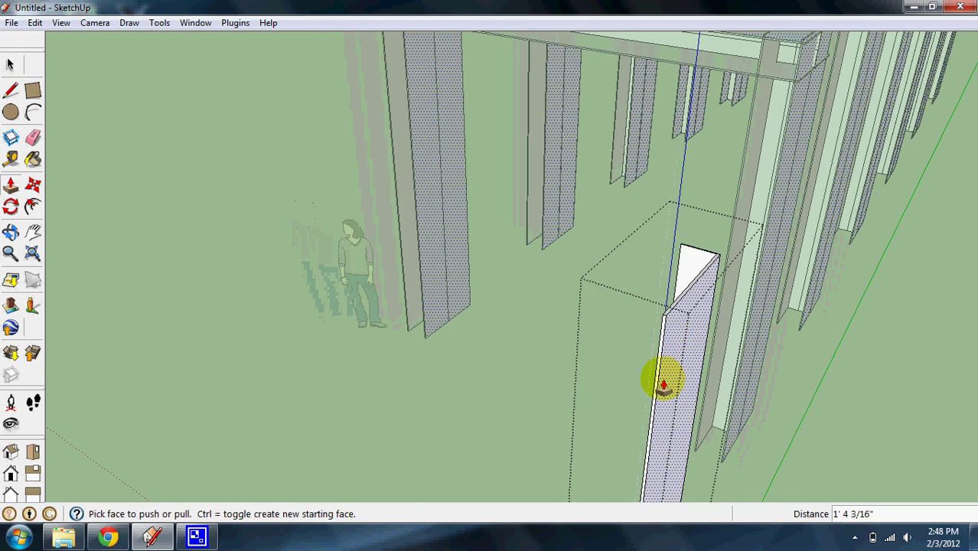
scroll(663, 378, down, 1)
scroll(698, 329, down, 2)
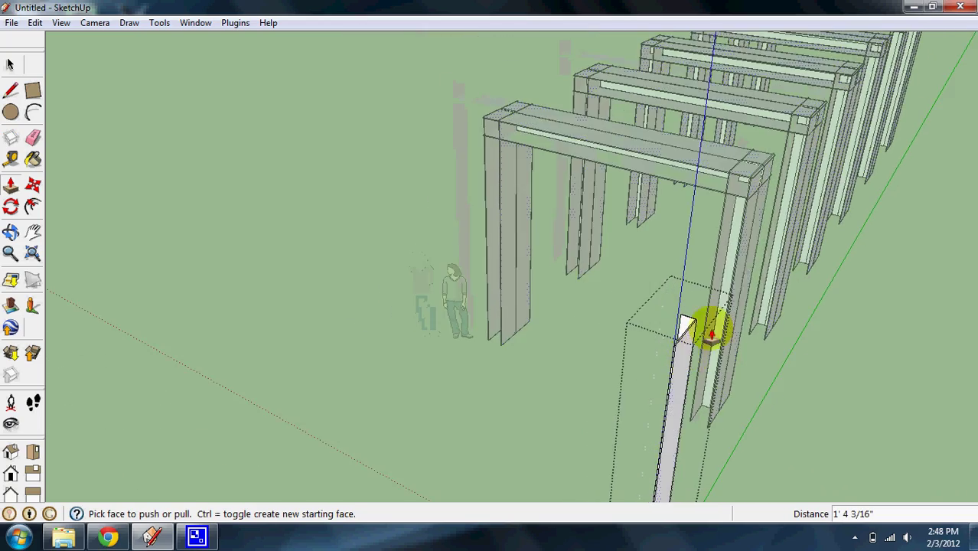
middle_drag(714, 328, 745, 247)
scroll(663, 294, up, 2)
scroll(660, 299, up, 1)
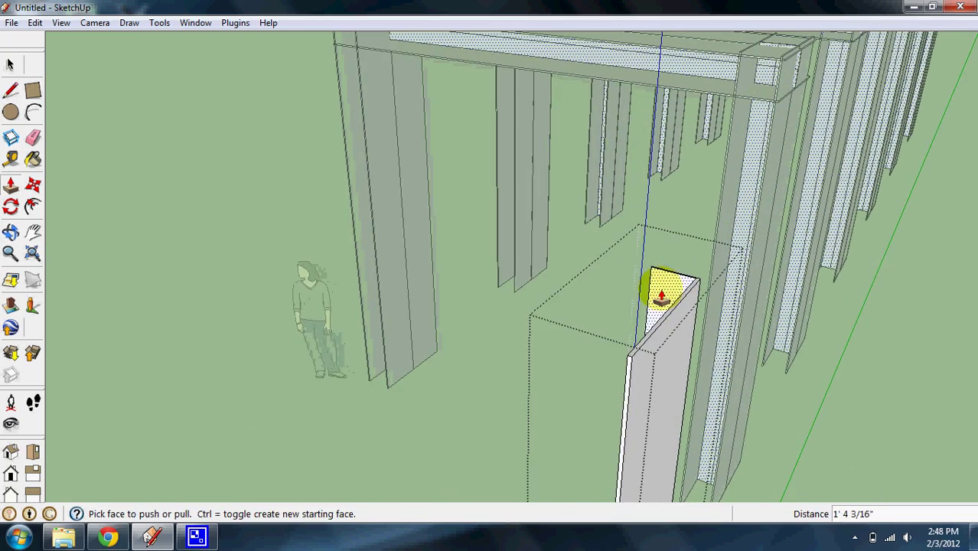
Pull the post's top face upward, then push its side face out 4 3/4 inches.
click(663, 295)
click(635, 351)
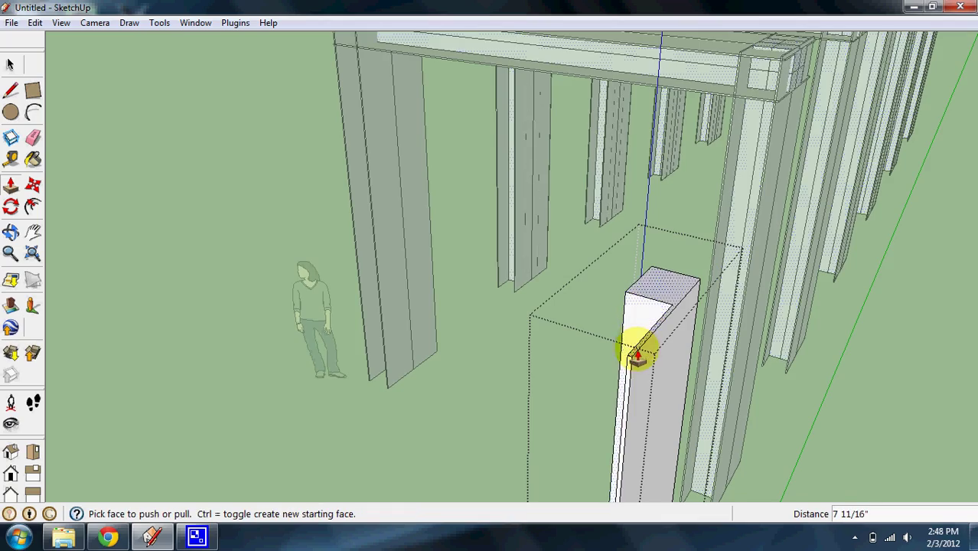
scroll(663, 360, up, 1)
click(691, 349)
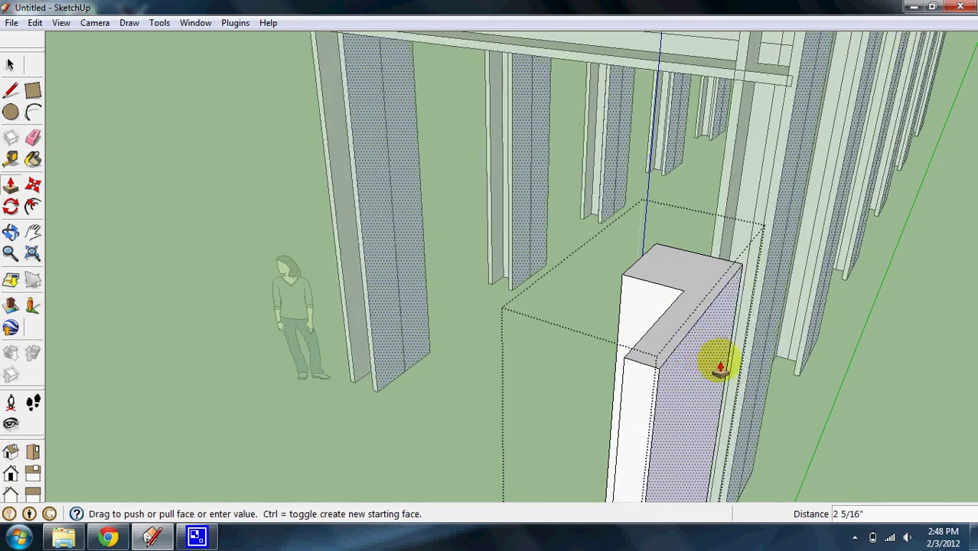
click(737, 373)
scroll(689, 406, down, 5)
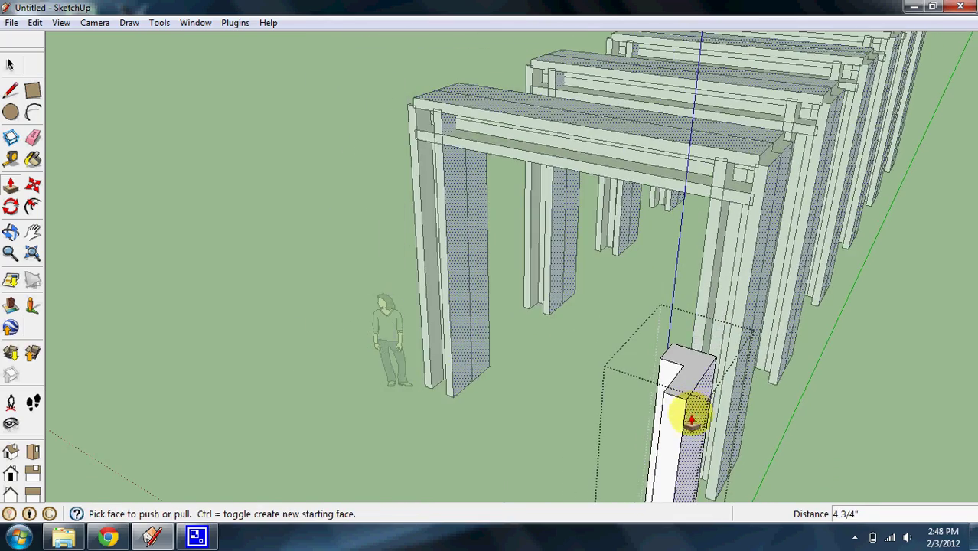
scroll(628, 393, down, 3)
scroll(597, 421, up, 2)
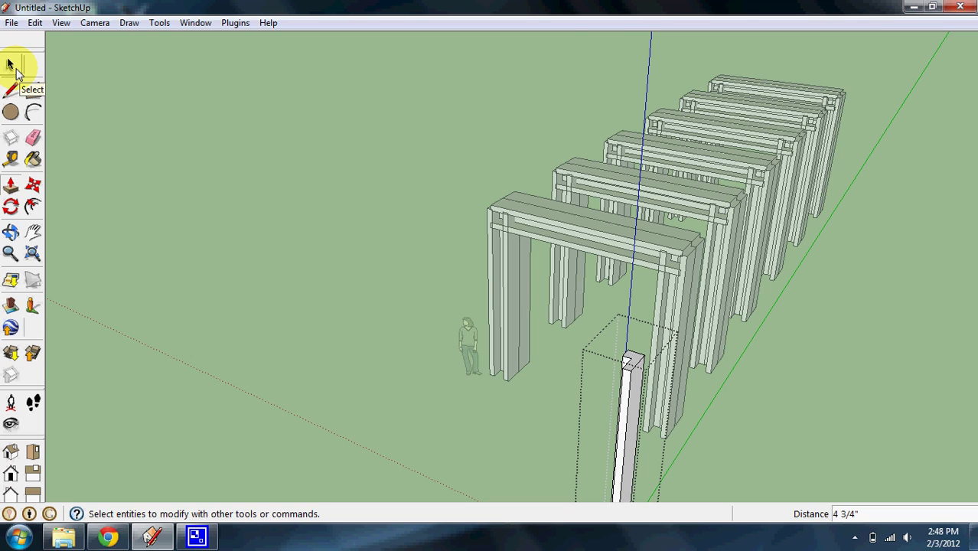
Close the L-topped post's group edit and zoom to view the six-frame row.
click(386, 288)
scroll(639, 369, up, 4)
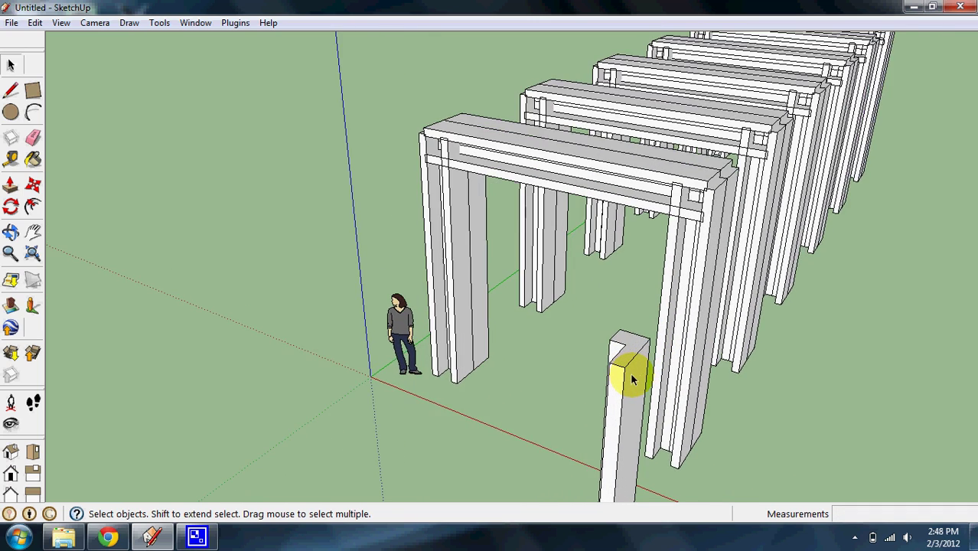
scroll(629, 377, down, 3)
scroll(560, 376, up, 1)
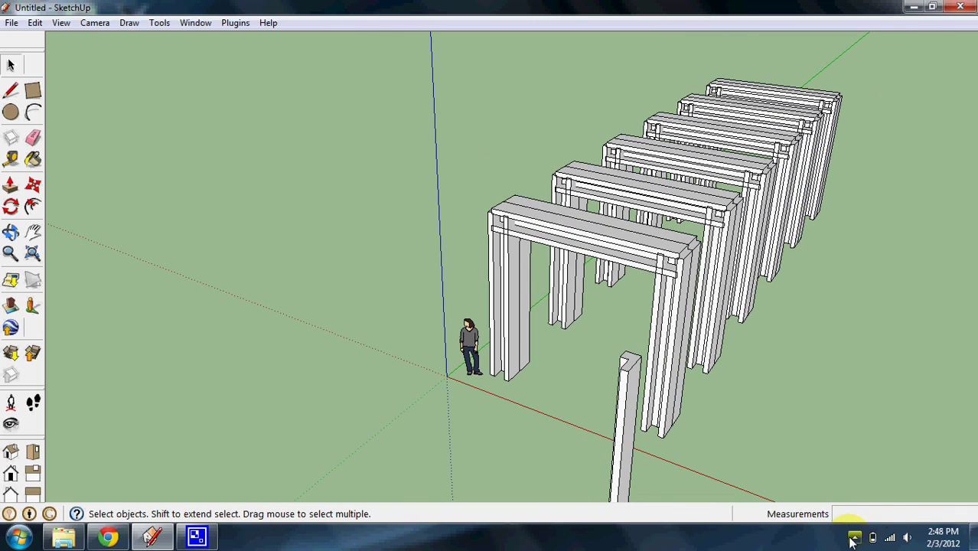